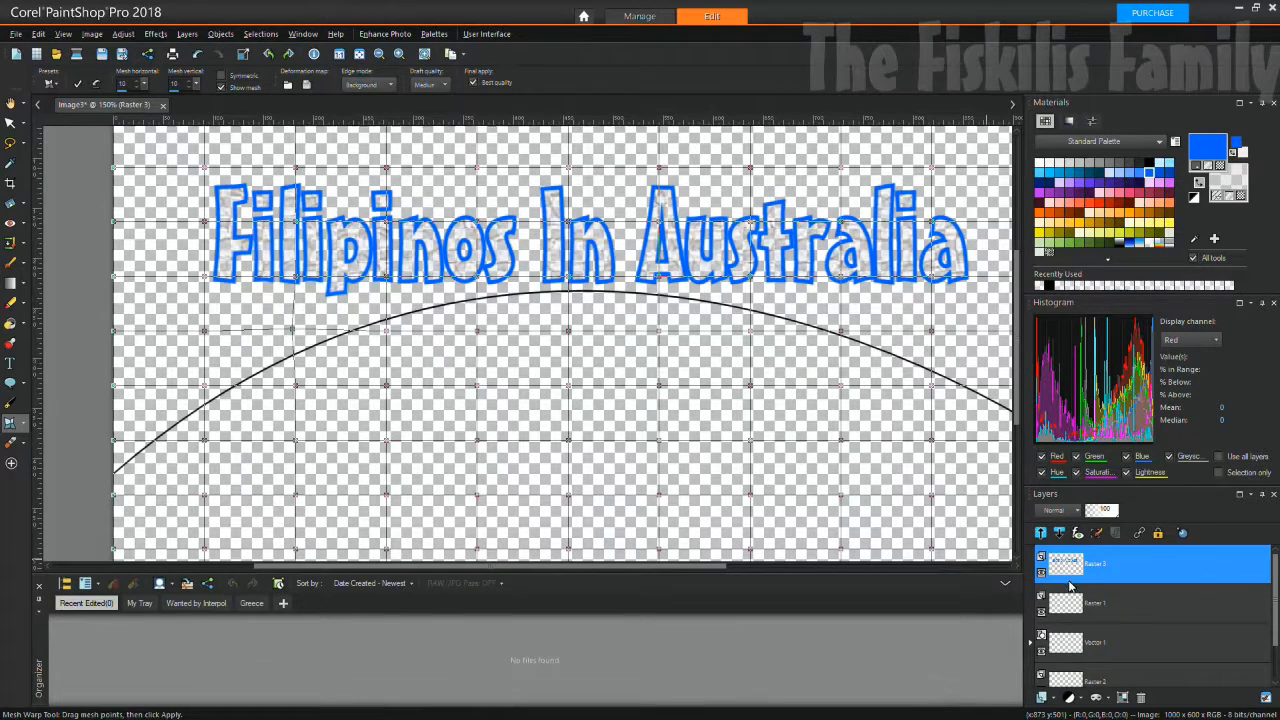
# Set both the horizontal and vertical mesh counts of the Mesh Warp tool to 15
pyautogui.moveTo(1075, 572)
pyautogui.write('12')
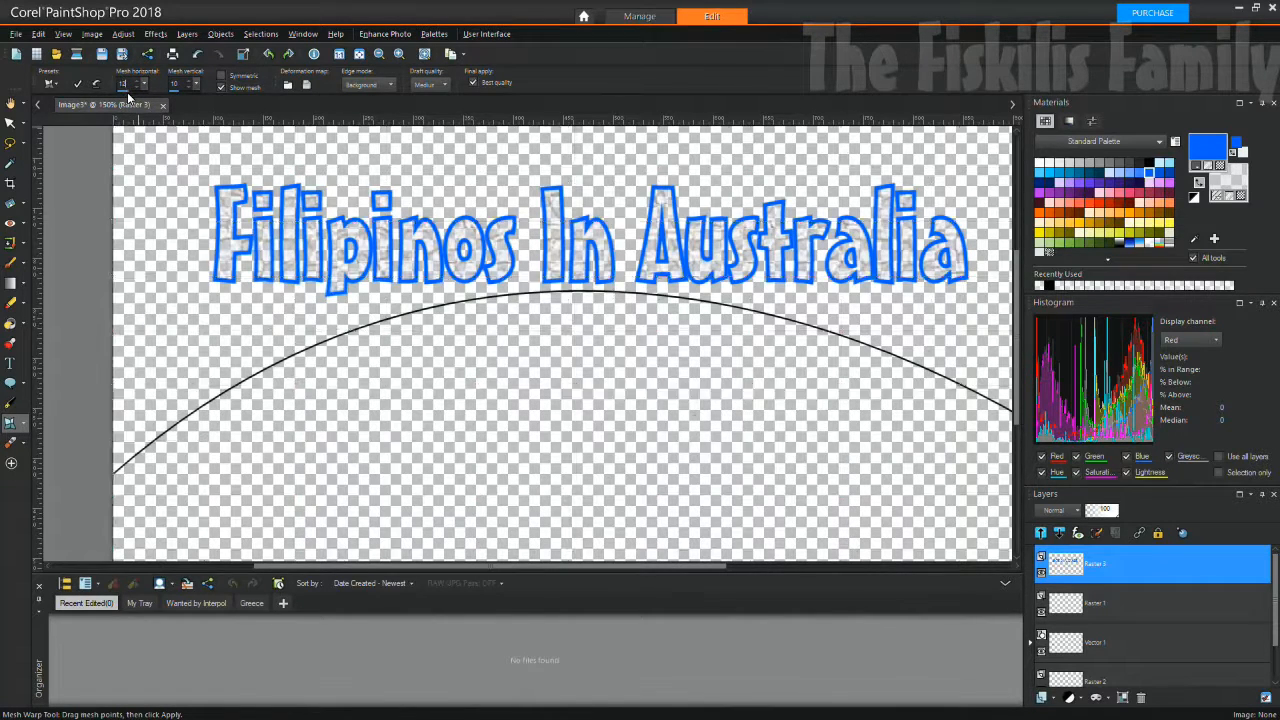
pyautogui.write('1')
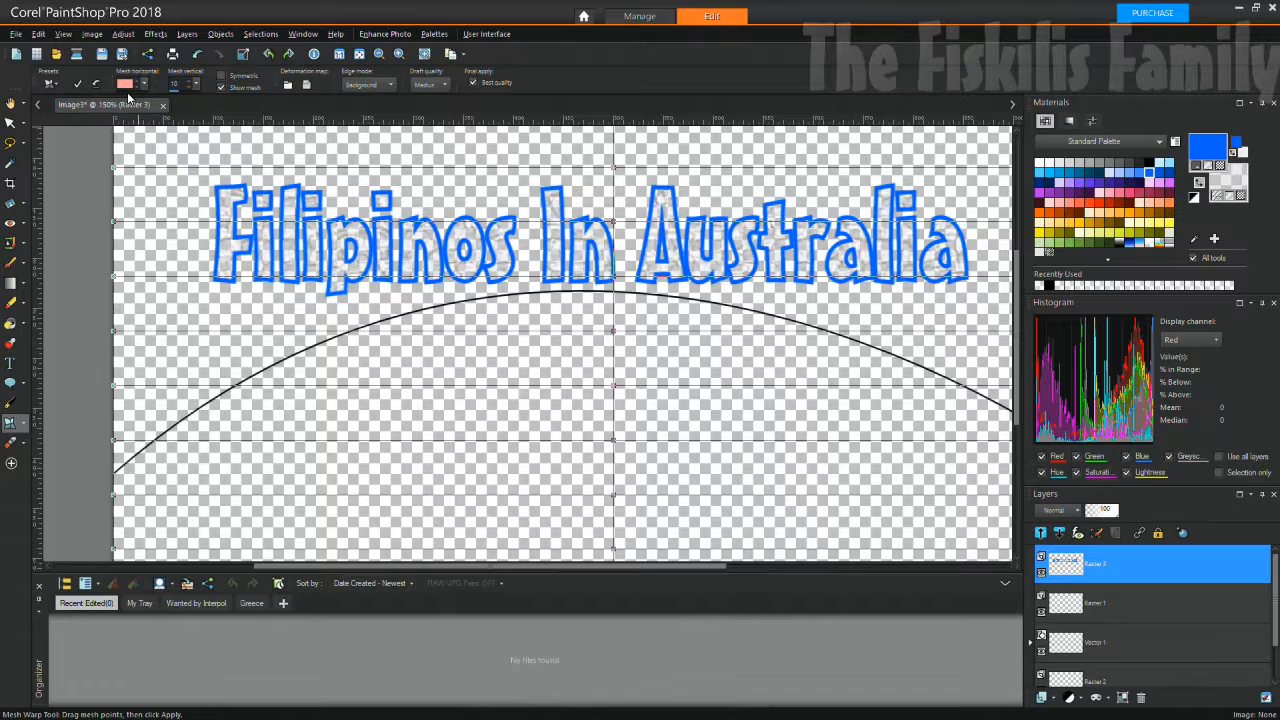
pyautogui.write('4')
pyautogui.write('15')
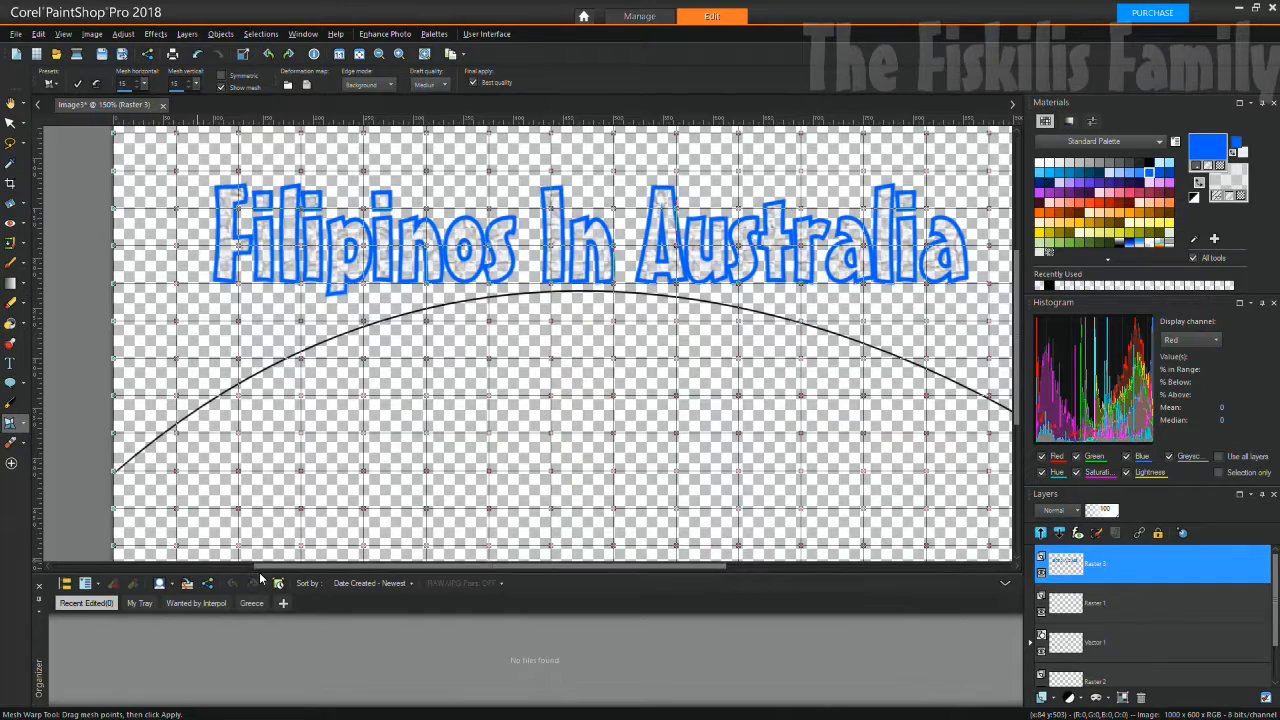
# Pull the mesh nodes below the "Filipinos" text down onto the left side of the black arc
pyautogui.moveTo(260, 567); pyautogui.dragTo(293, 567)
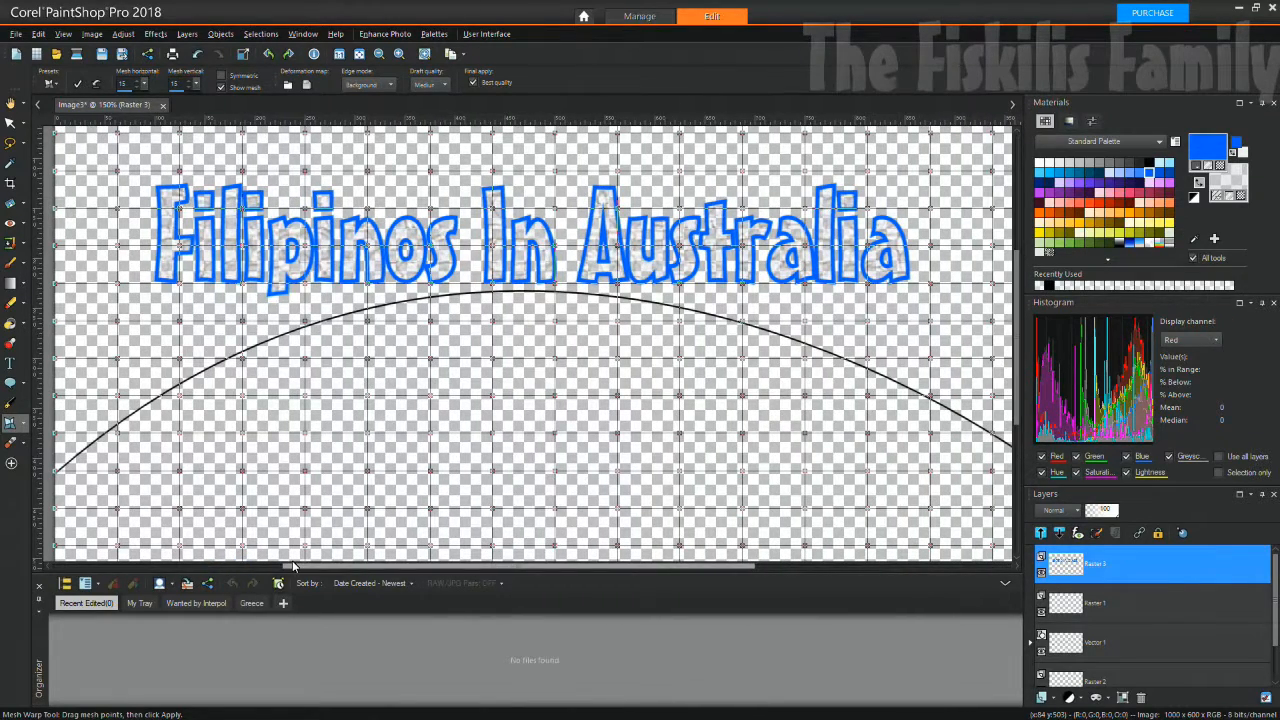
pyautogui.moveTo(180, 284)
pyautogui.mouseDown()
pyautogui.moveTo(180, 350)
pyautogui.moveTo(180, 285)
pyautogui.mouseUp()
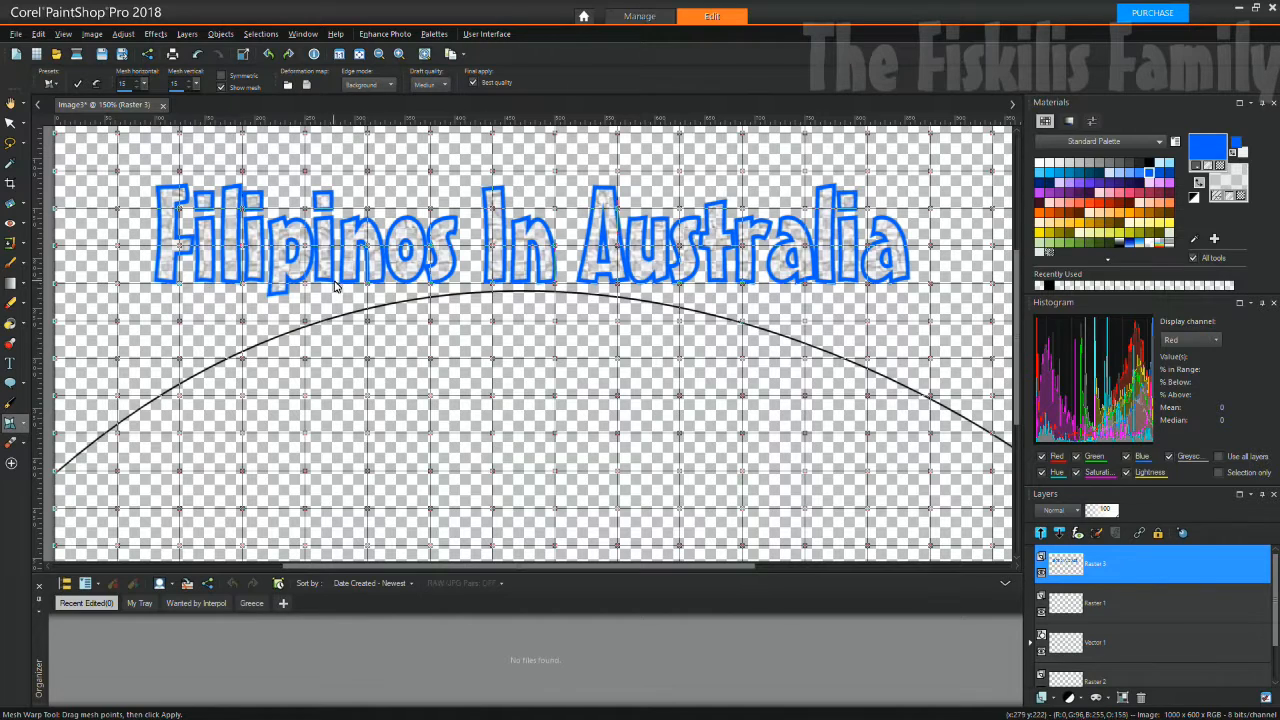
pyautogui.moveTo(180, 362); pyautogui.dragTo(185, 392)
pyautogui.moveTo(242, 323); pyautogui.dragTo(183, 356)
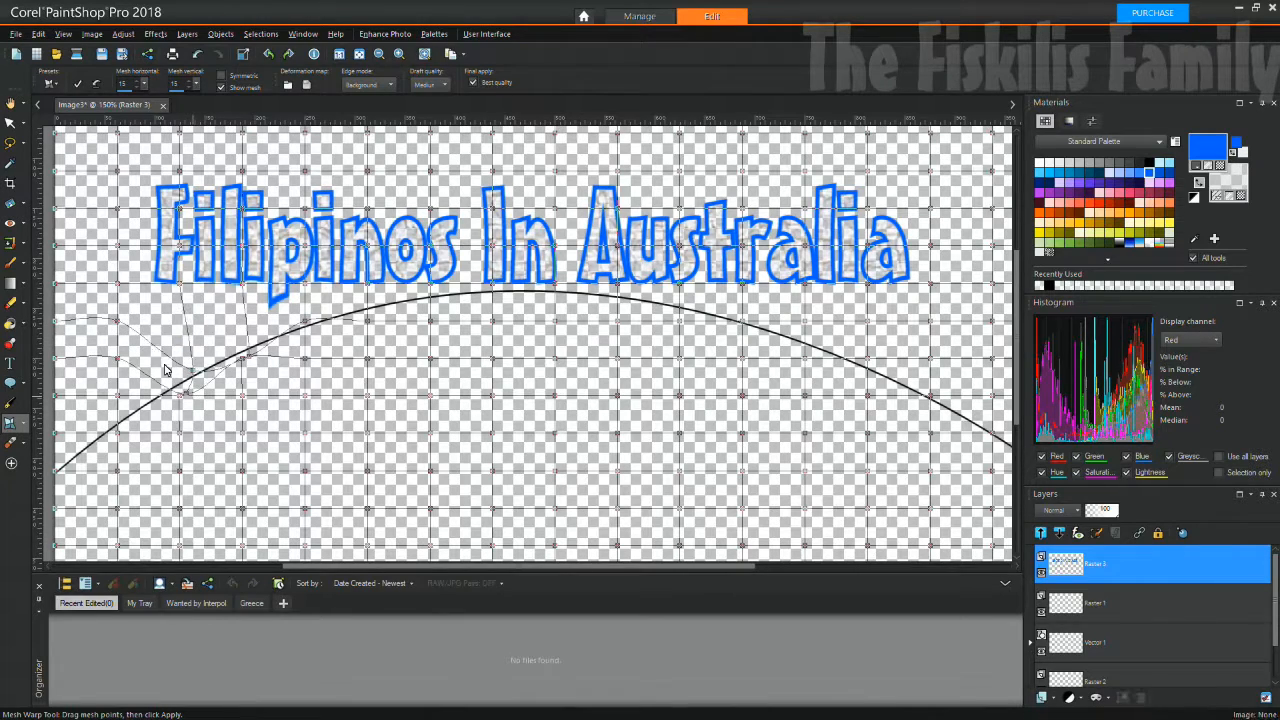
pyautogui.moveTo(117, 320); pyautogui.dragTo(123, 411)
pyautogui.moveTo(131, 357); pyautogui.dragTo(124, 409)
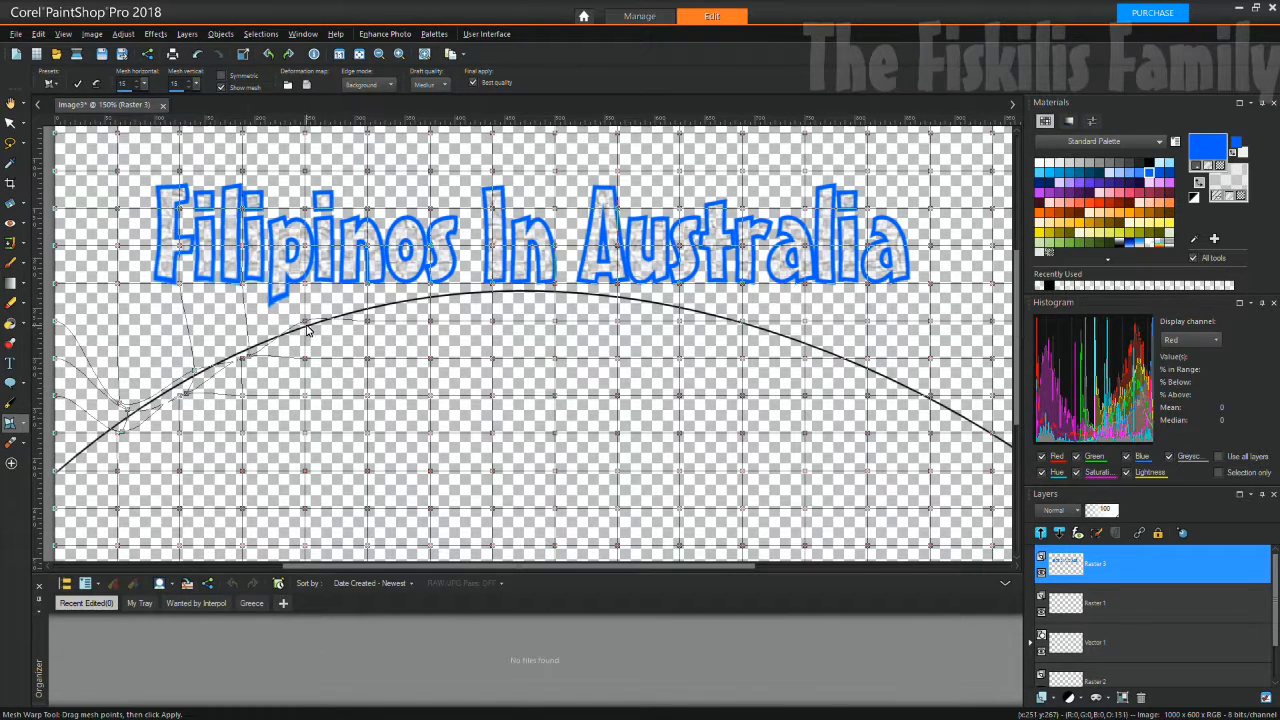
pyautogui.moveTo(305, 323); pyautogui.dragTo(305, 338)
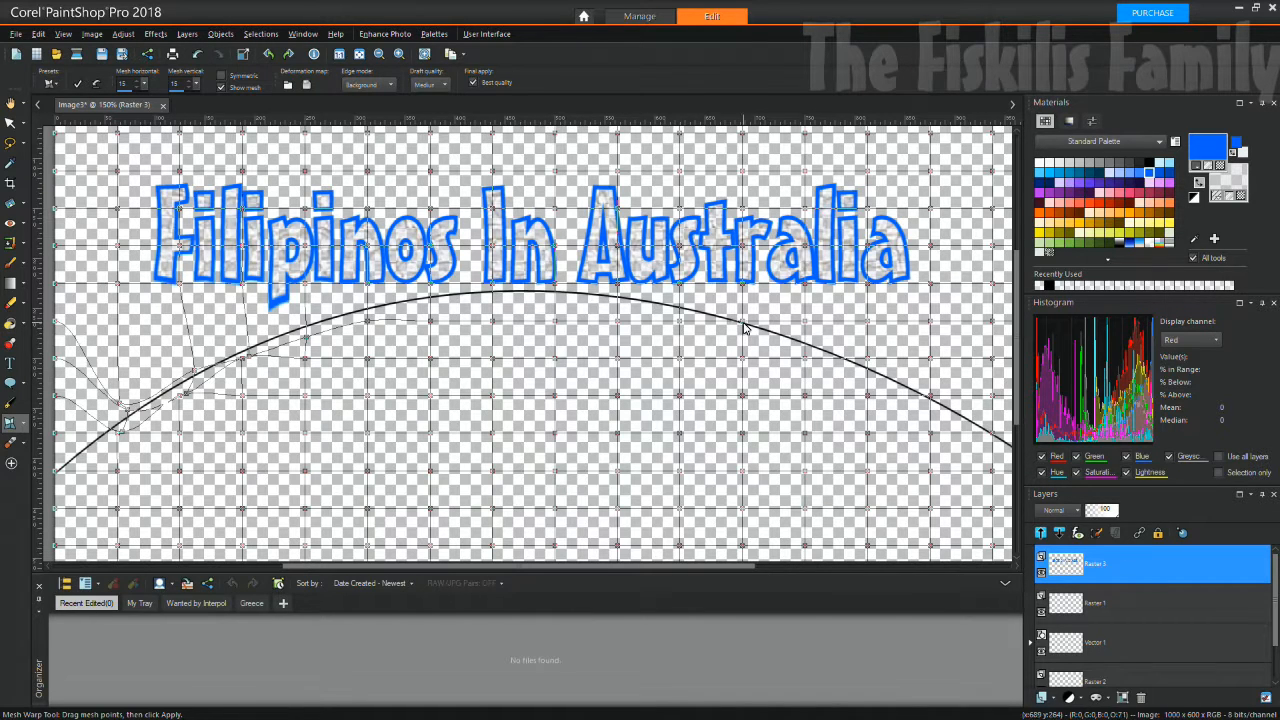
# Pull the mesh nodes below the "Australia" text down onto the right side of the black arc
pyautogui.moveTo(806, 322); pyautogui.dragTo(868, 372)
pyautogui.moveTo(930, 401); pyautogui.dragTo(993, 440)
pyautogui.moveTo(931, 360); pyautogui.dragTo(929, 403)
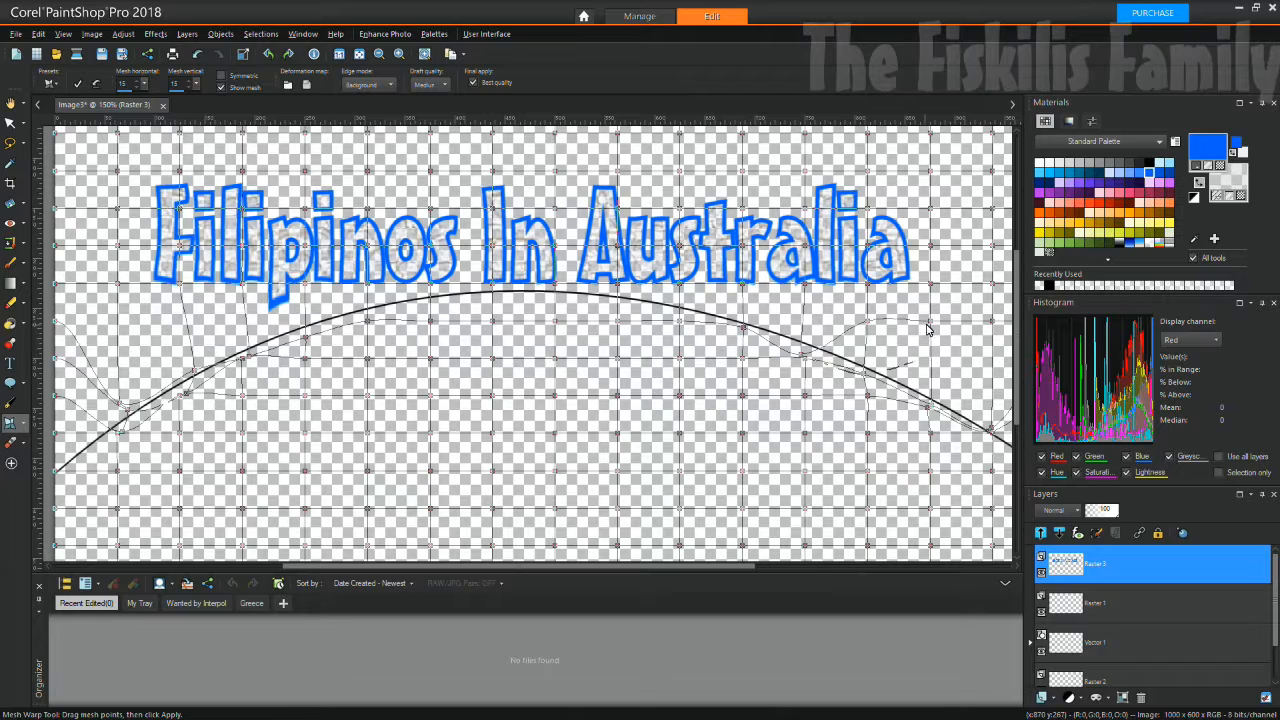
pyautogui.moveTo(929, 322); pyautogui.dragTo(930, 398)
pyautogui.moveTo(866, 321); pyautogui.dragTo(869, 372)
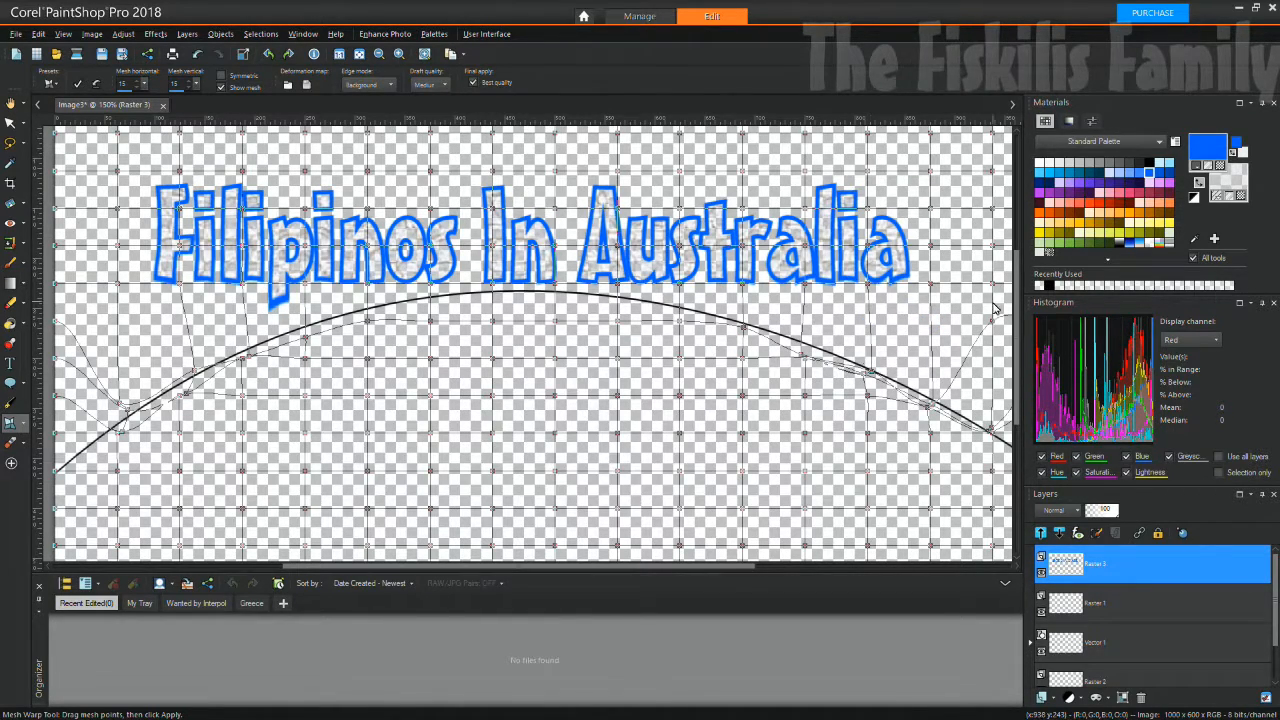
pyautogui.moveTo(992, 322); pyautogui.dragTo(990, 428)
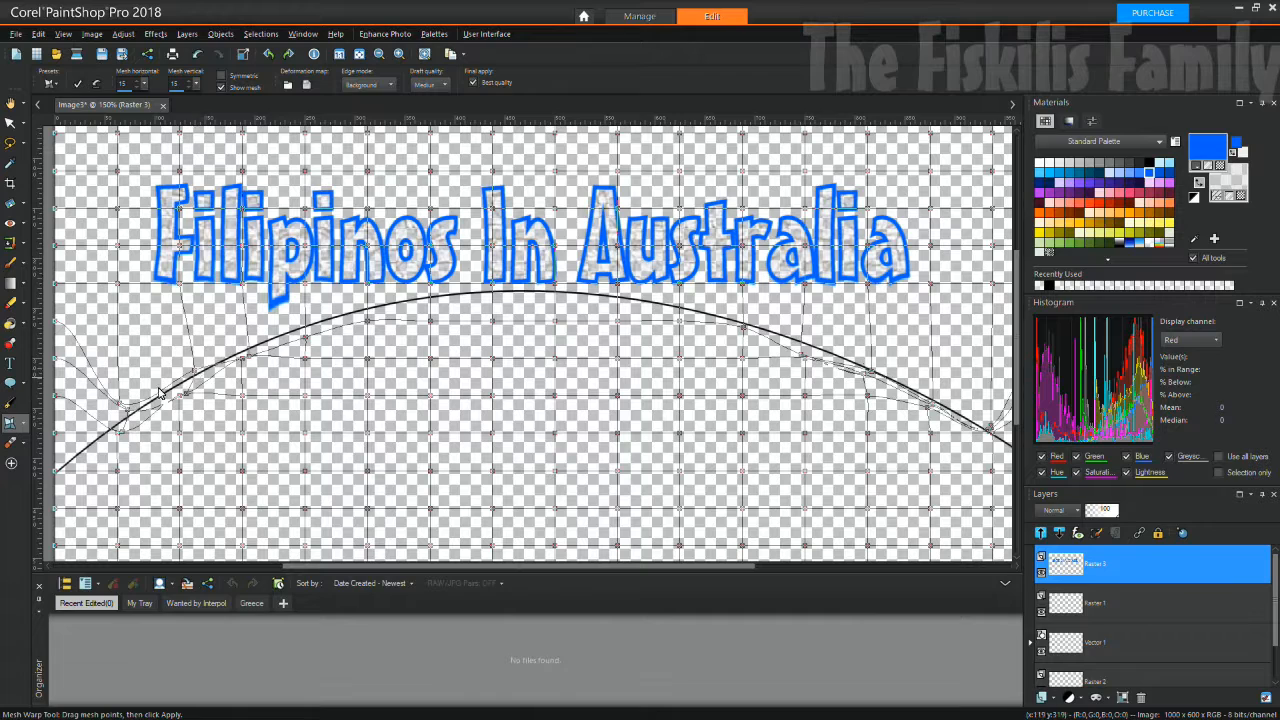
# Lower the mesh nodes at the canvas's left edge toward the arc's end and adjust the neighbouring nodes beside them
pyautogui.moveTo(56, 396); pyautogui.dragTo(52, 470)
pyautogui.moveTo(85, 359); pyautogui.dragTo(85, 431)
pyautogui.moveTo(85, 325); pyautogui.dragTo(86, 428)
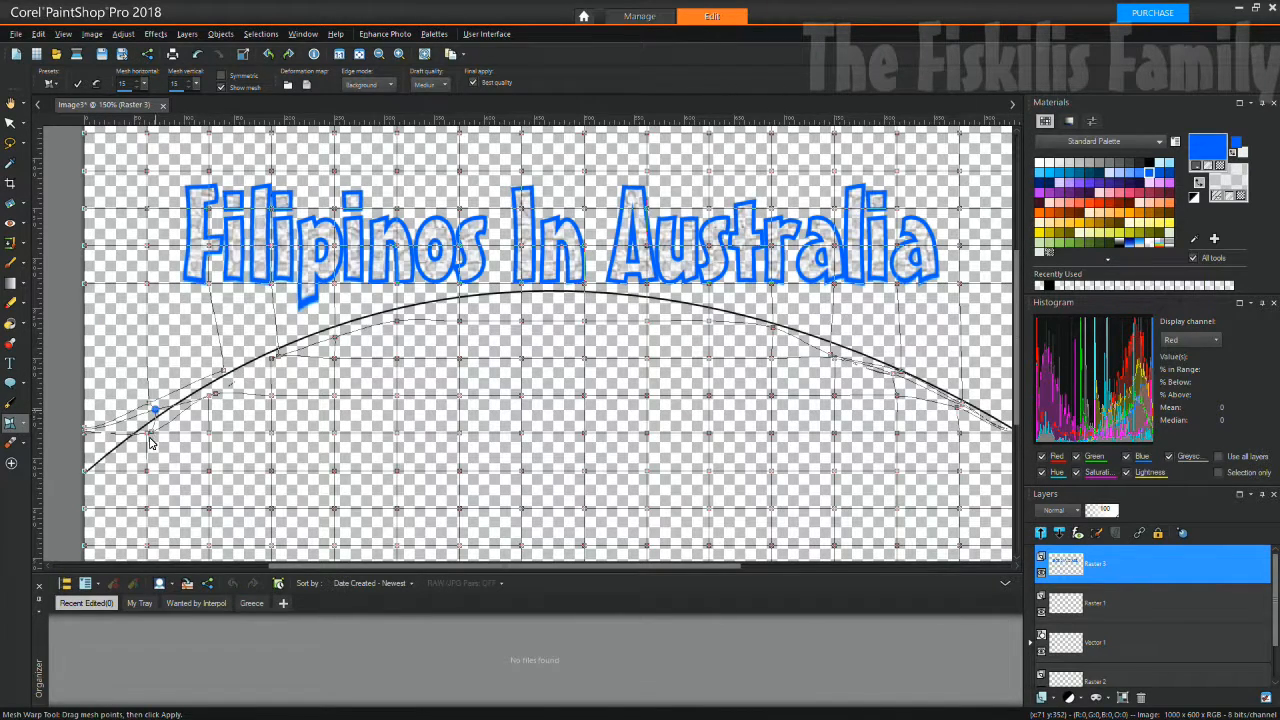
pyautogui.moveTo(150, 404); pyautogui.dragTo(145, 410)
pyautogui.moveTo(223, 372); pyautogui.dragTo(213, 373)
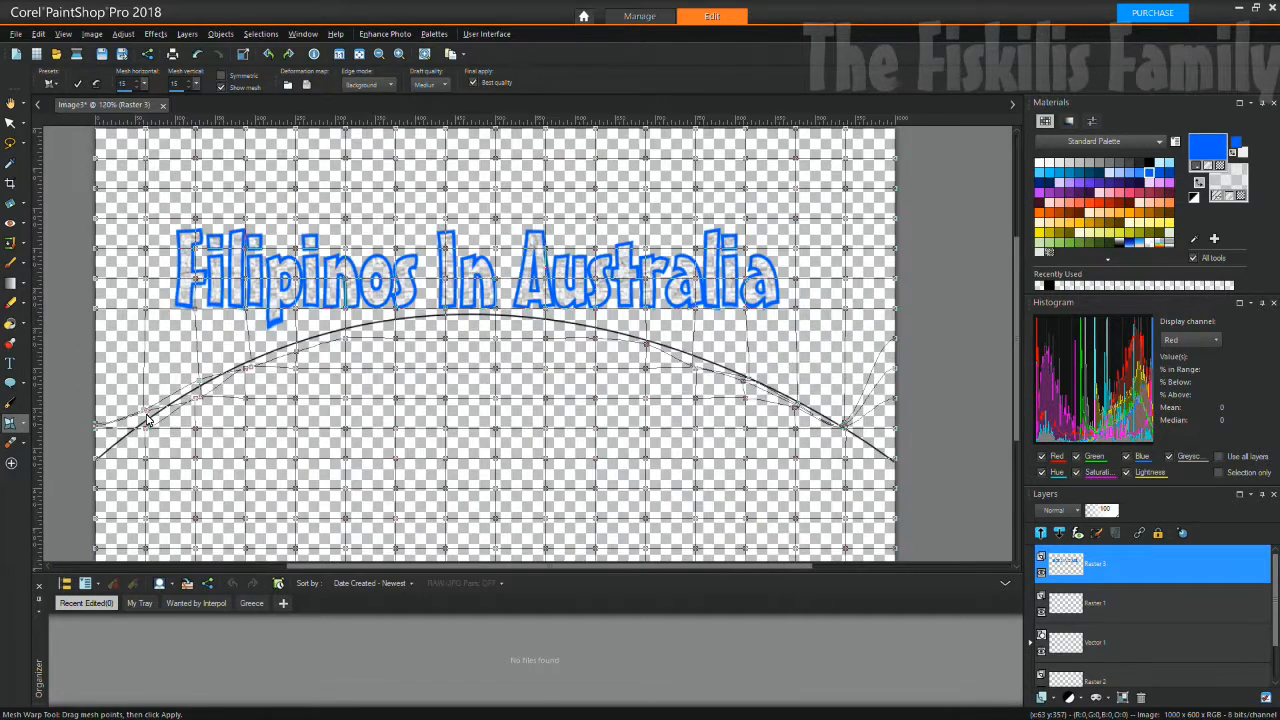
# Fine-tune the second column of mesh nodes near the arc's left end, lowering its bottom node slightly
pyautogui.scroll(2, 148, 420)
pyautogui.scroll(1, 148, 420)
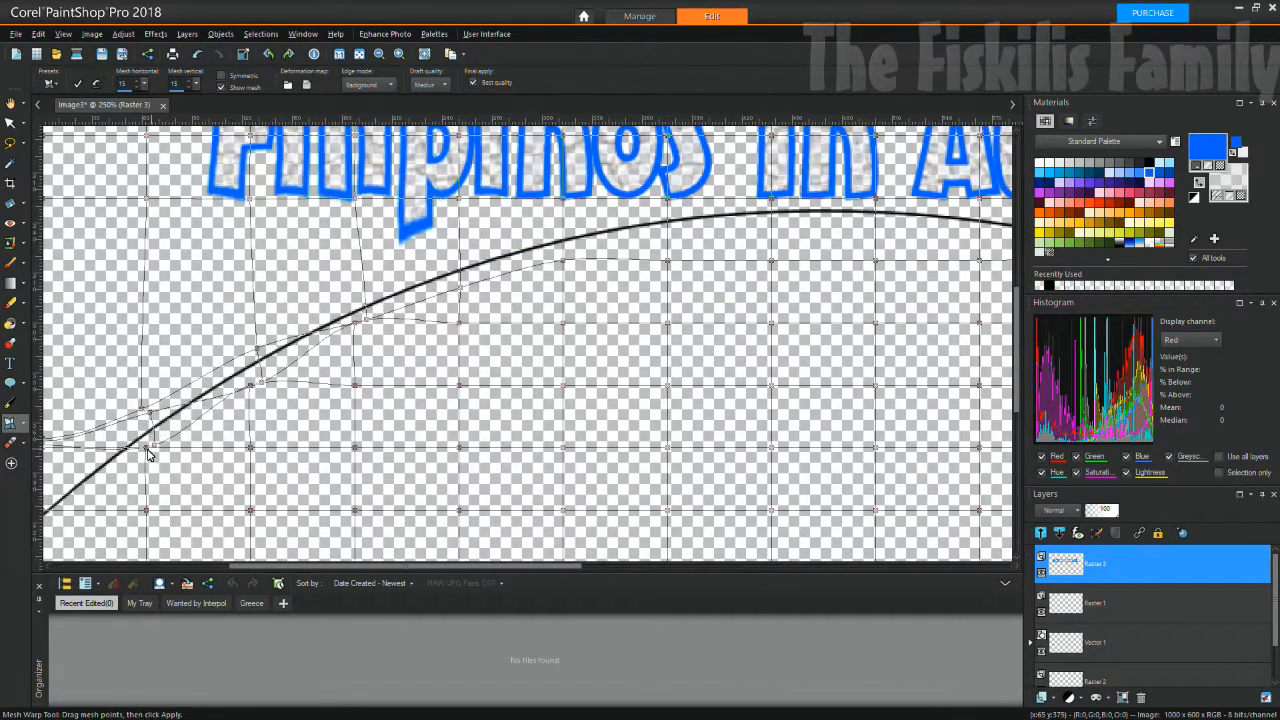
pyautogui.moveTo(150, 413); pyautogui.dragTo(146, 412)
pyautogui.moveTo(146, 448); pyautogui.dragTo(147, 469)
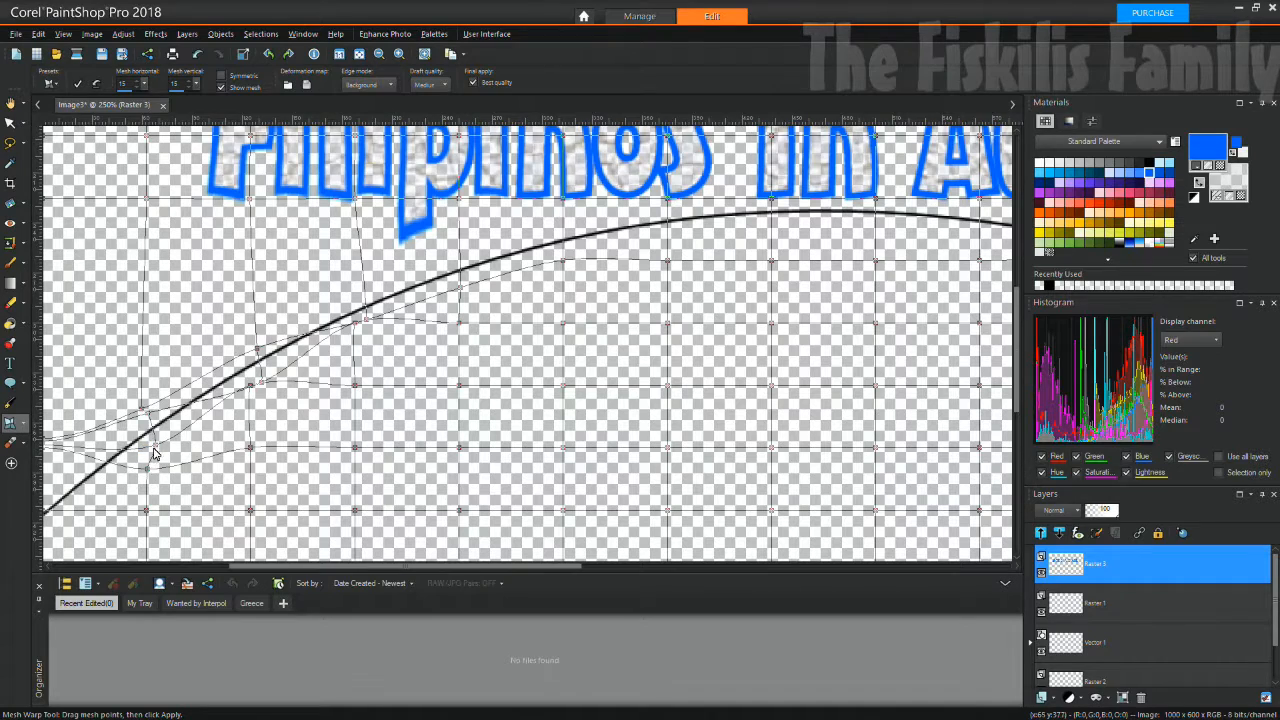
pyautogui.click(149, 414)
# Gather the left-edge mesh nodes at the arc's starting point and shift the adjacent nodes rightward along the curve
pyautogui.moveTo(238, 567); pyautogui.dragTo(180, 567)
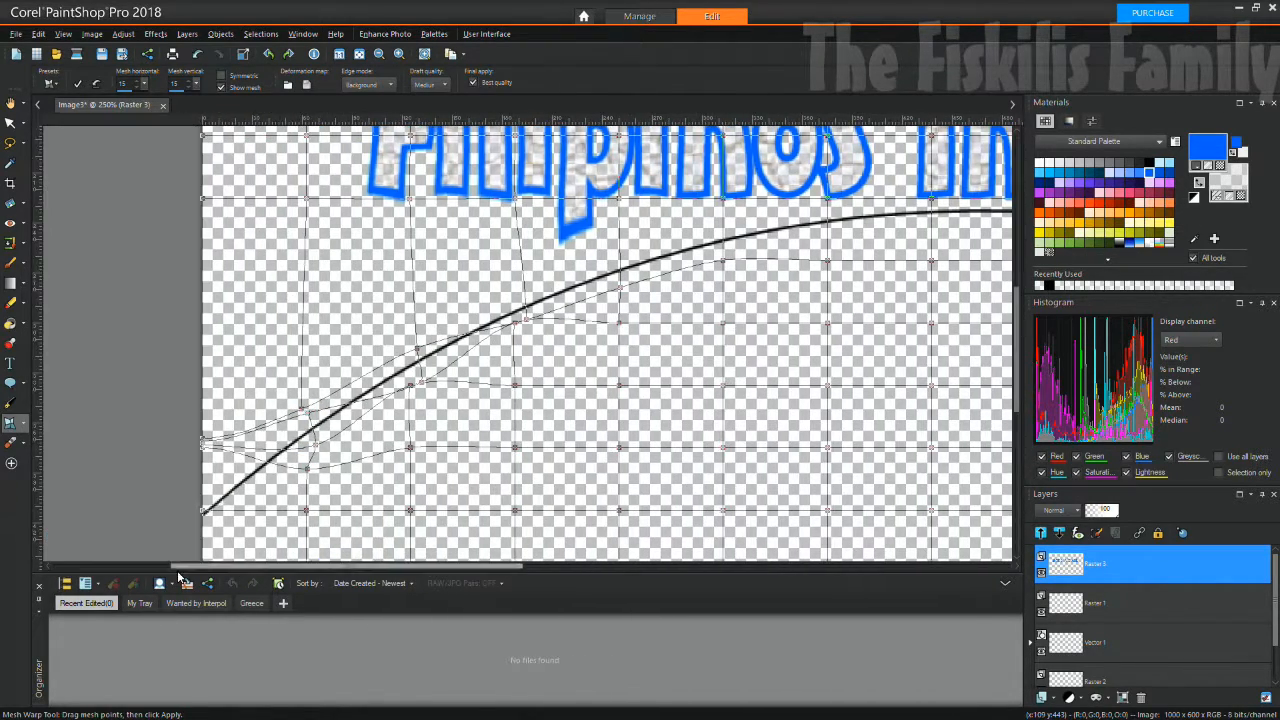
pyautogui.moveTo(203, 450); pyautogui.dragTo(204, 508)
pyautogui.moveTo(203, 446); pyautogui.dragTo(202, 514)
pyautogui.moveTo(203, 440); pyautogui.dragTo(204, 483)
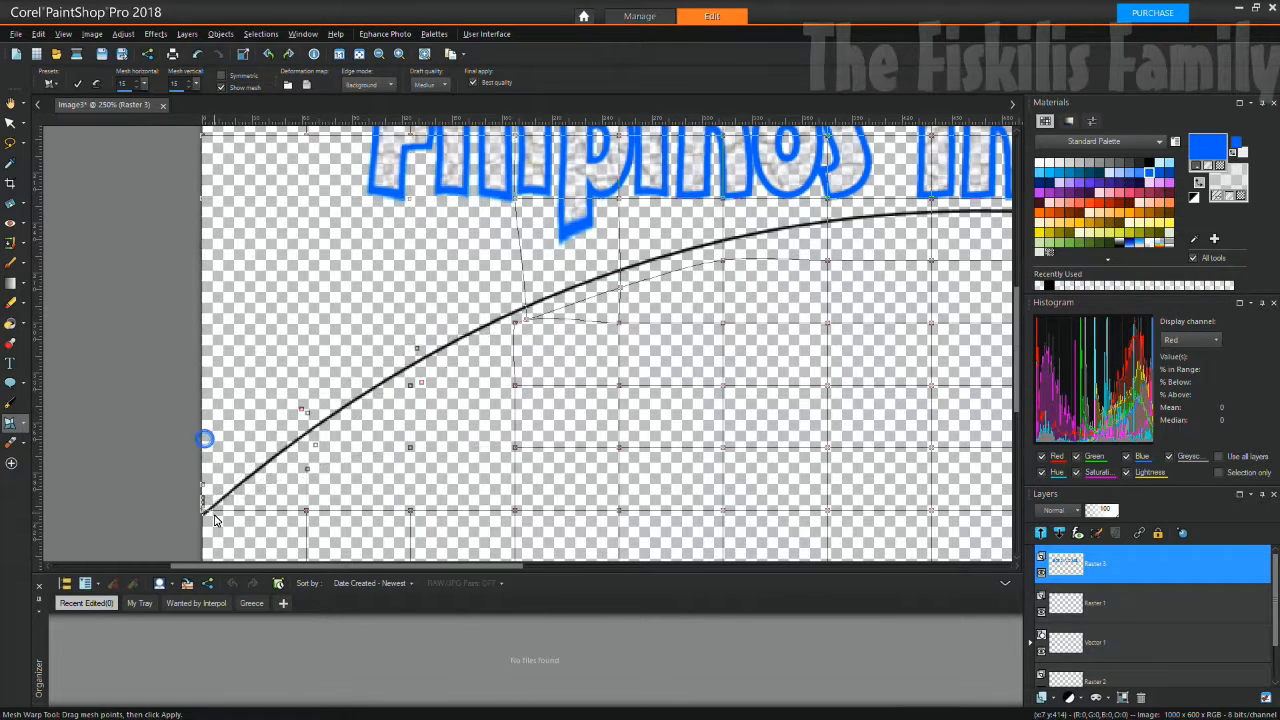
pyautogui.moveTo(308, 413); pyautogui.dragTo(366, 406)
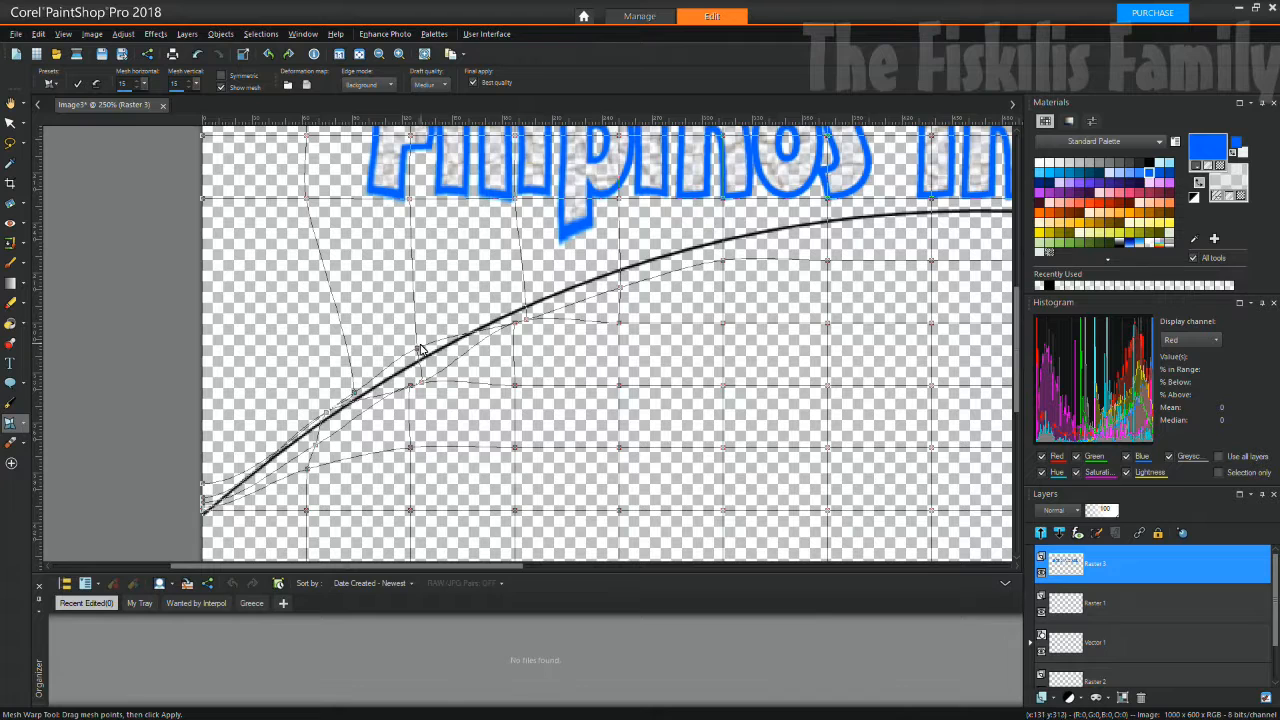
pyautogui.moveTo(418, 350); pyautogui.dragTo(463, 366)
# Pull the mesh row at the base of "Filipinos" down so the bottoms of its letters follow the arc
pyautogui.moveTo(438, 566); pyautogui.dragTo(560, 564)
pyautogui.scroll(-3, 519, 515)
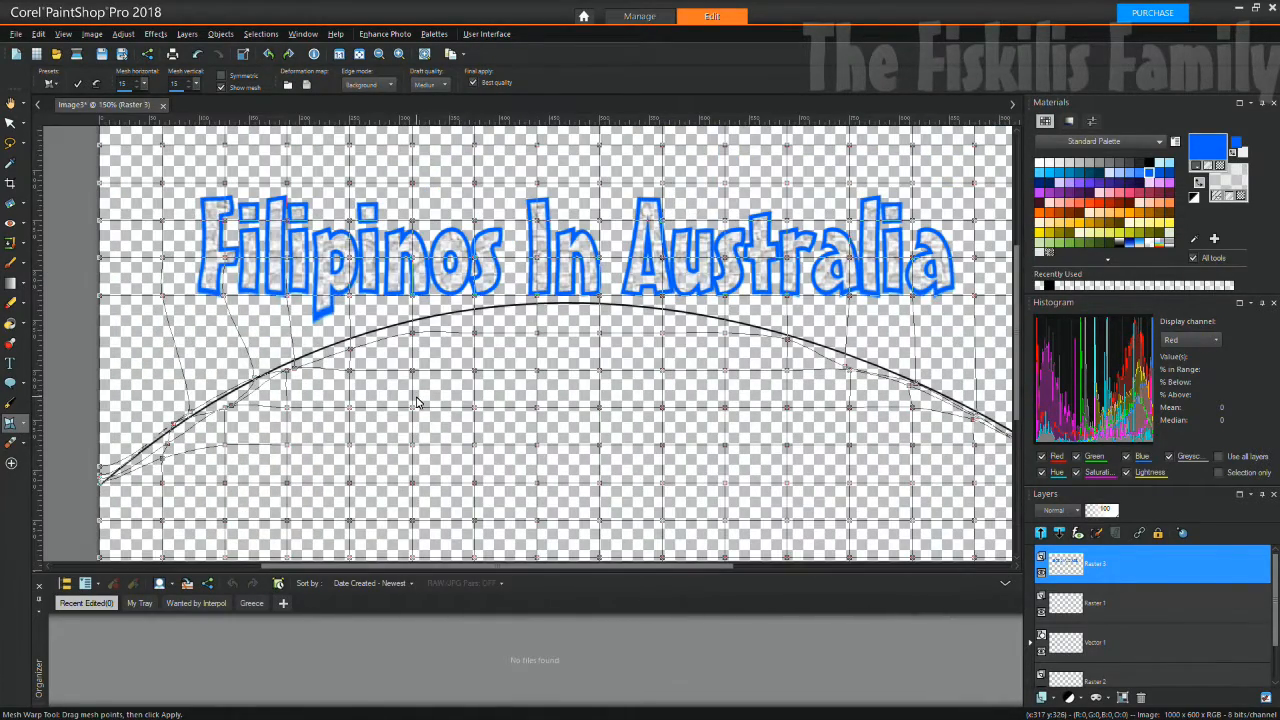
pyautogui.moveTo(165, 300); pyautogui.dragTo(183, 452)
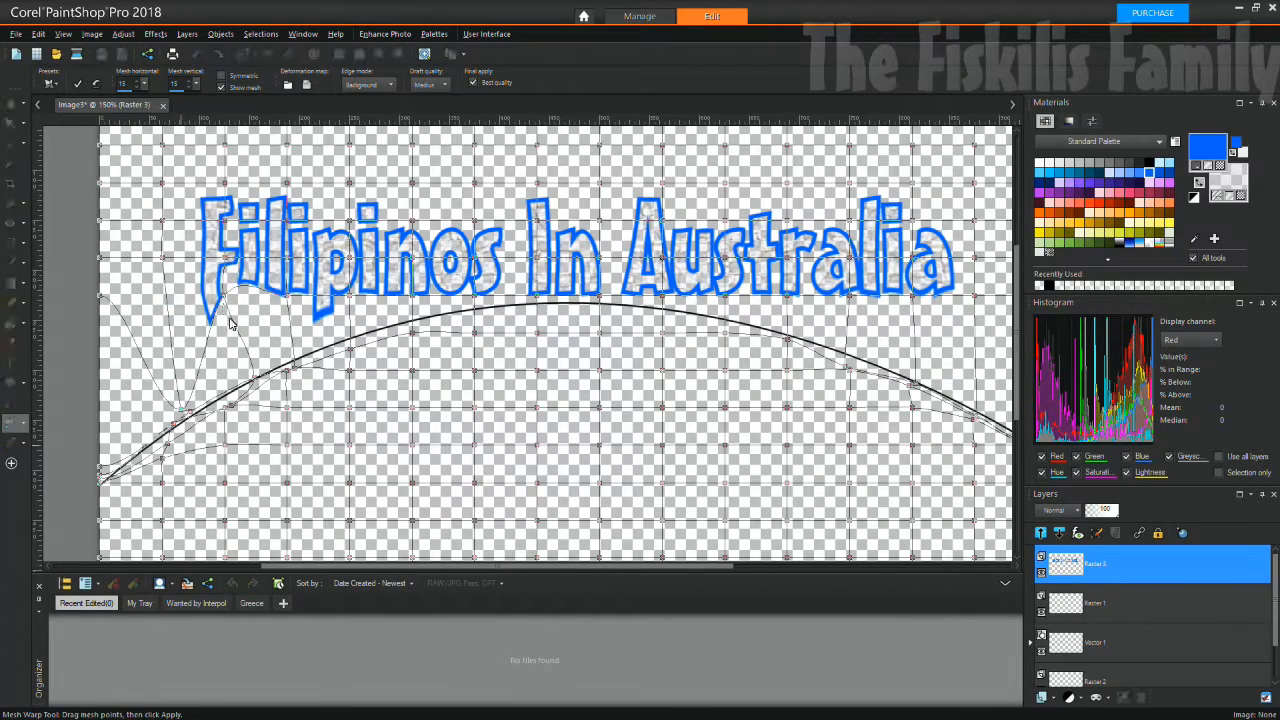
pyautogui.moveTo(223, 298); pyautogui.dragTo(232, 405)
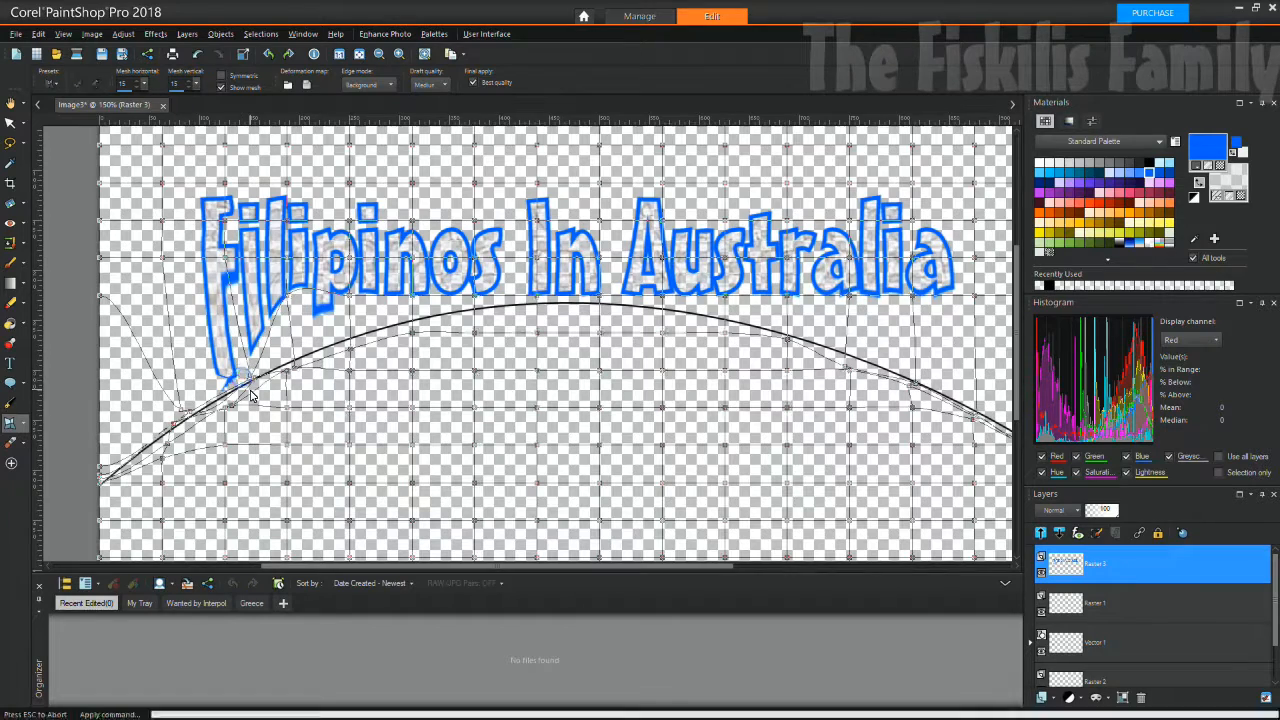
pyautogui.moveTo(292, 303); pyautogui.dragTo(294, 367)
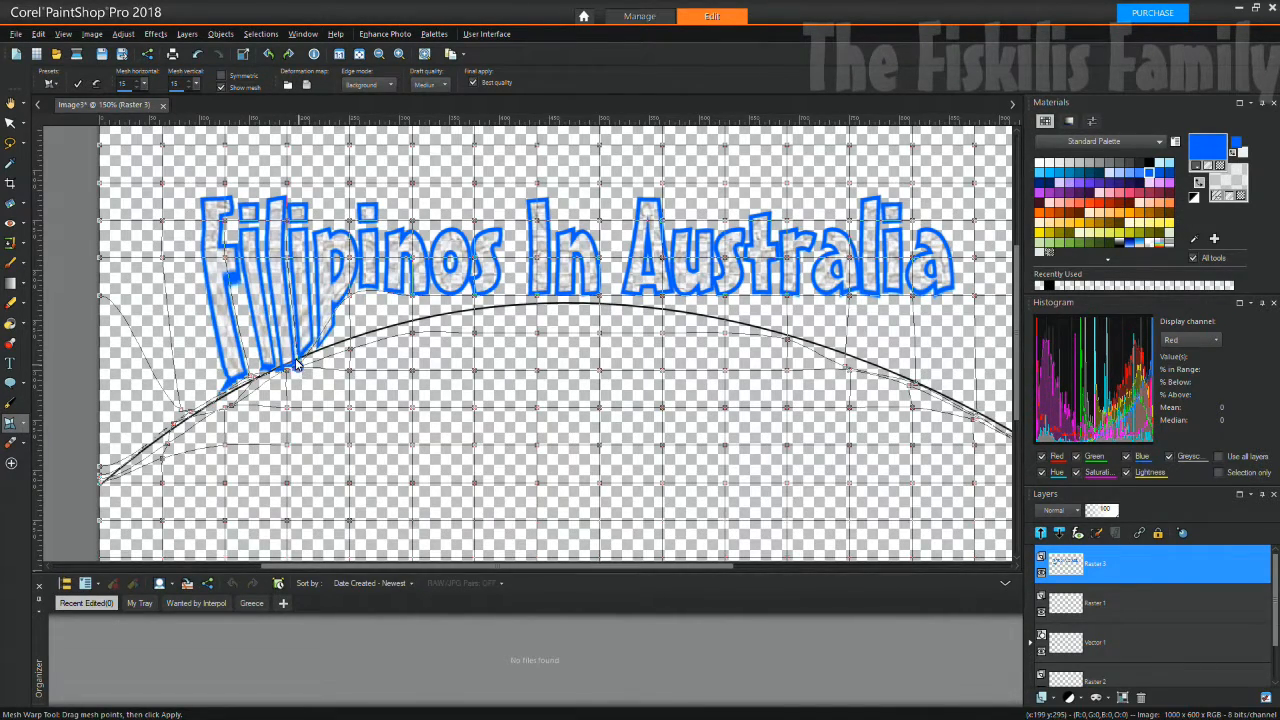
pyautogui.moveTo(350, 297); pyautogui.dragTo(350, 341)
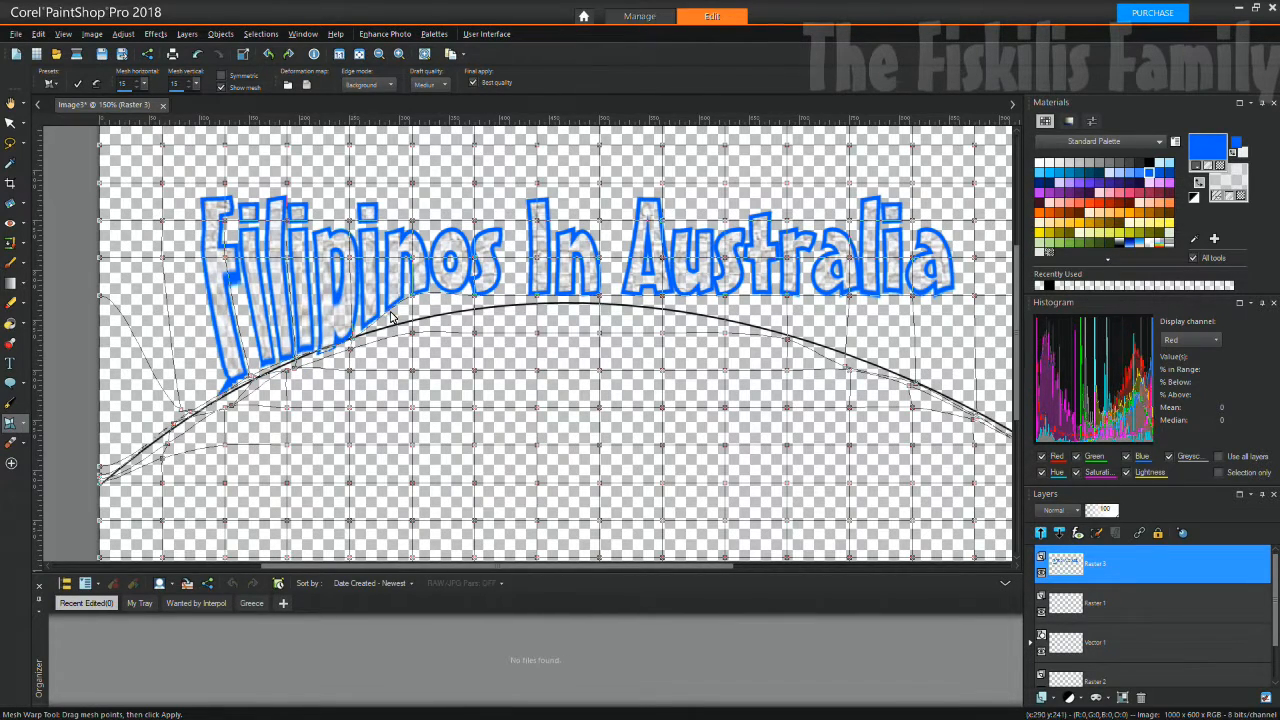
pyautogui.moveTo(413, 301); pyautogui.dragTo(477, 320)
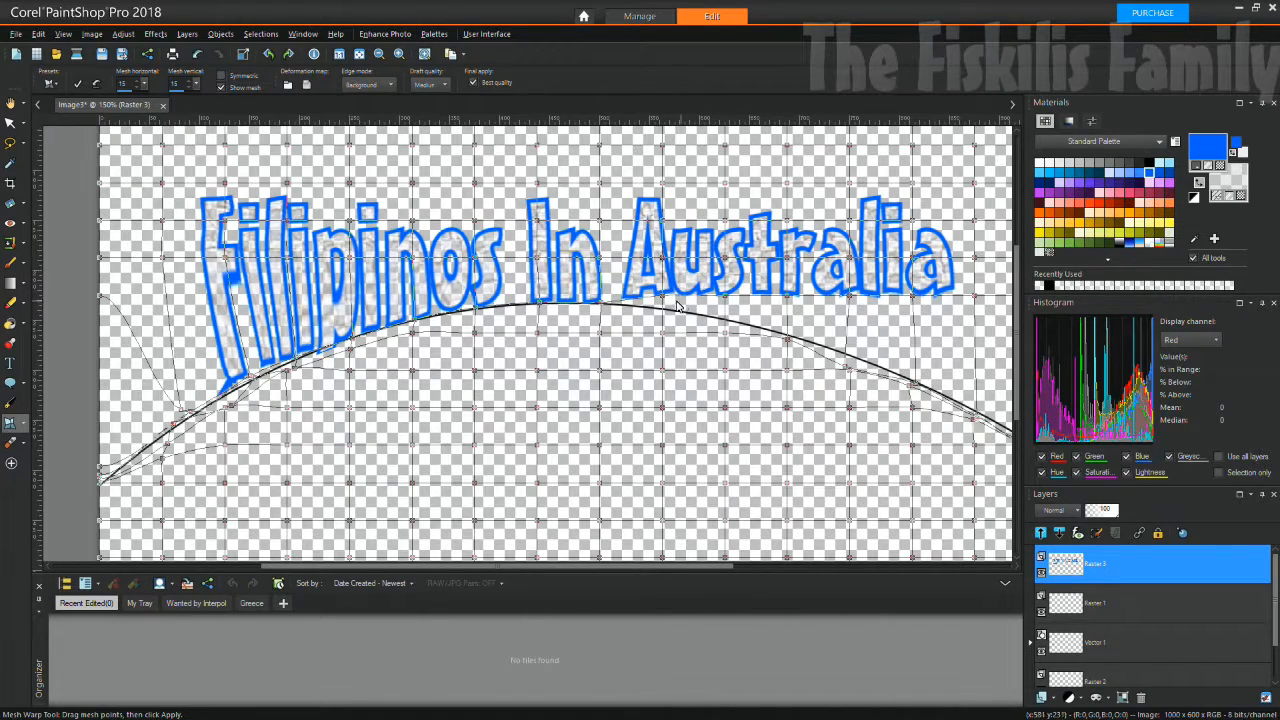
# Pull the mesh row at the base of "Australia" down onto the arc and nudge the node left of the "F"
pyautogui.moveTo(664, 306); pyautogui.dragTo(793, 342)
pyautogui.moveTo(850, 302); pyautogui.dragTo(848, 362)
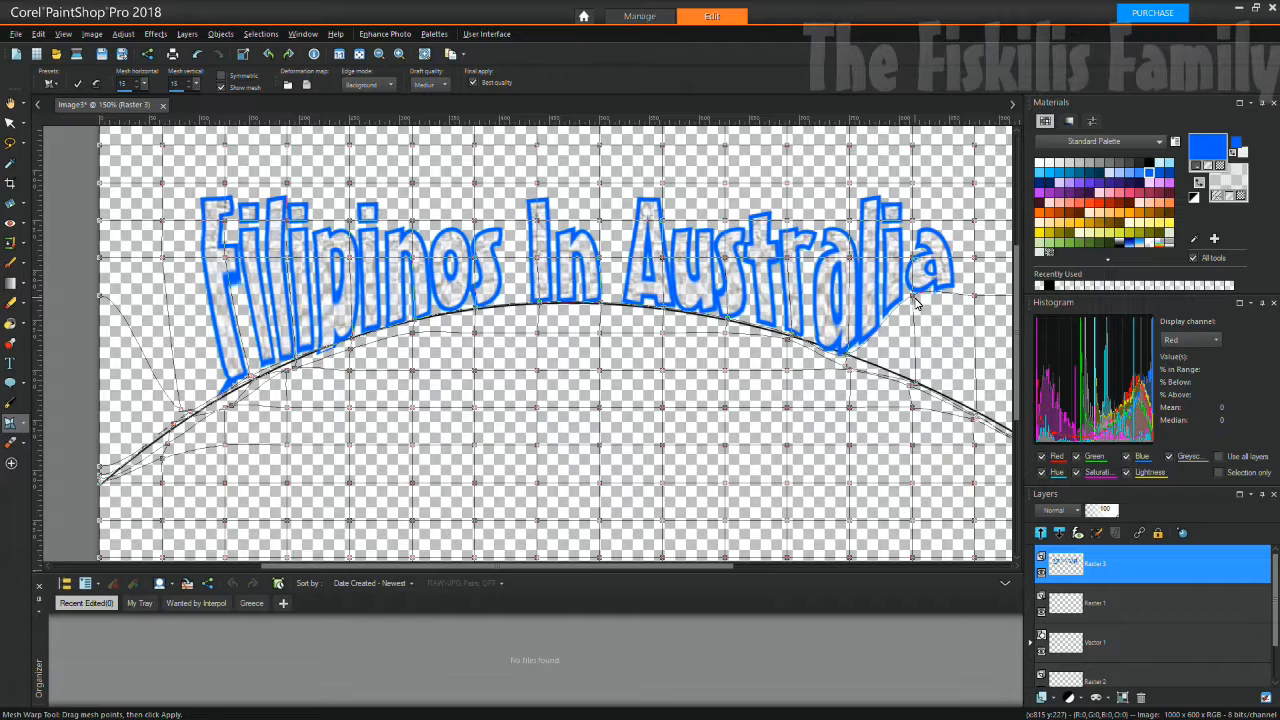
pyautogui.moveTo(913, 303); pyautogui.dragTo(932, 372)
pyautogui.moveTo(976, 305); pyautogui.dragTo(978, 415)
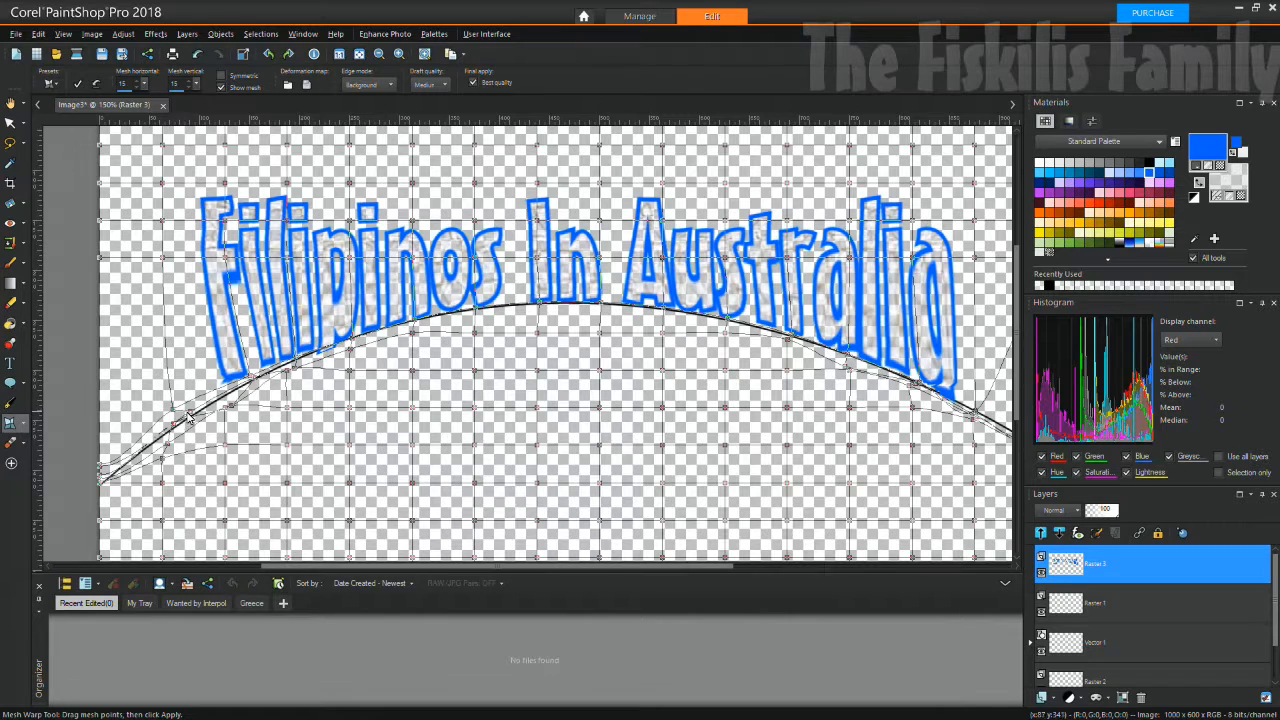
pyautogui.moveTo(185, 426); pyautogui.dragTo(179, 419)
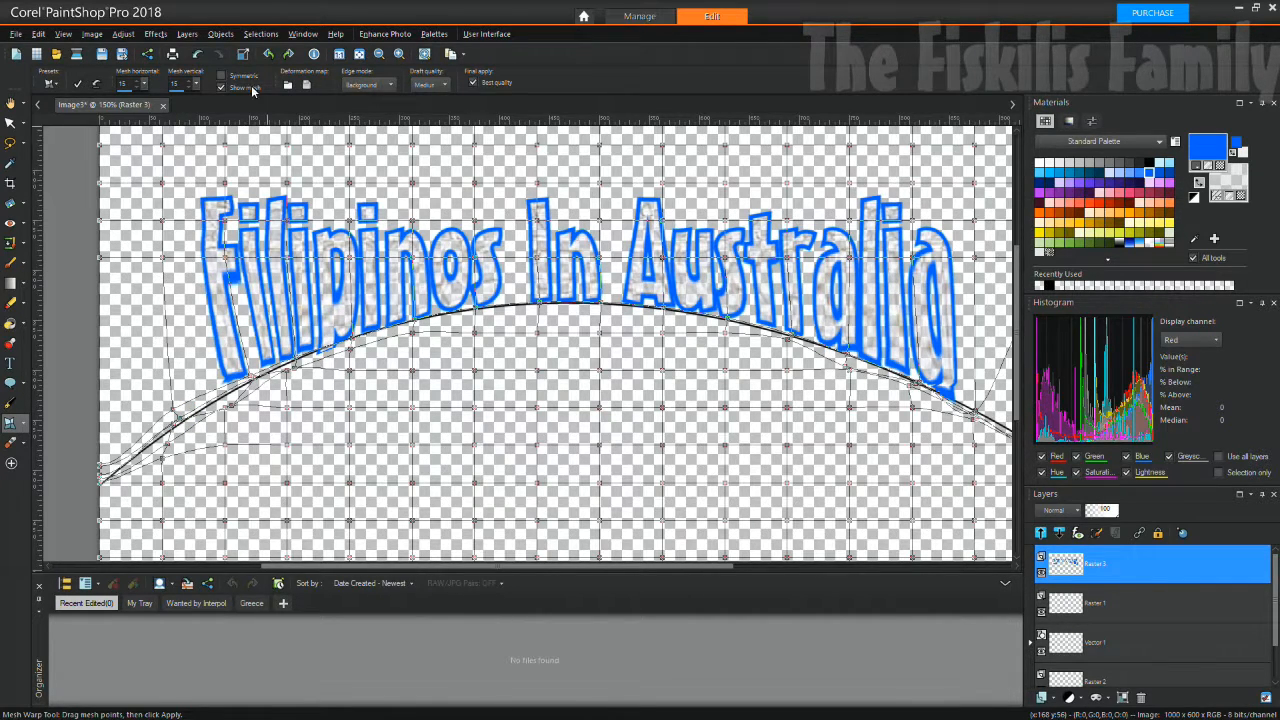
# Undo the earlier mesh node adjustments until the text and mesh are back to their regular, undistorted layout
pyautogui.click(196, 56)
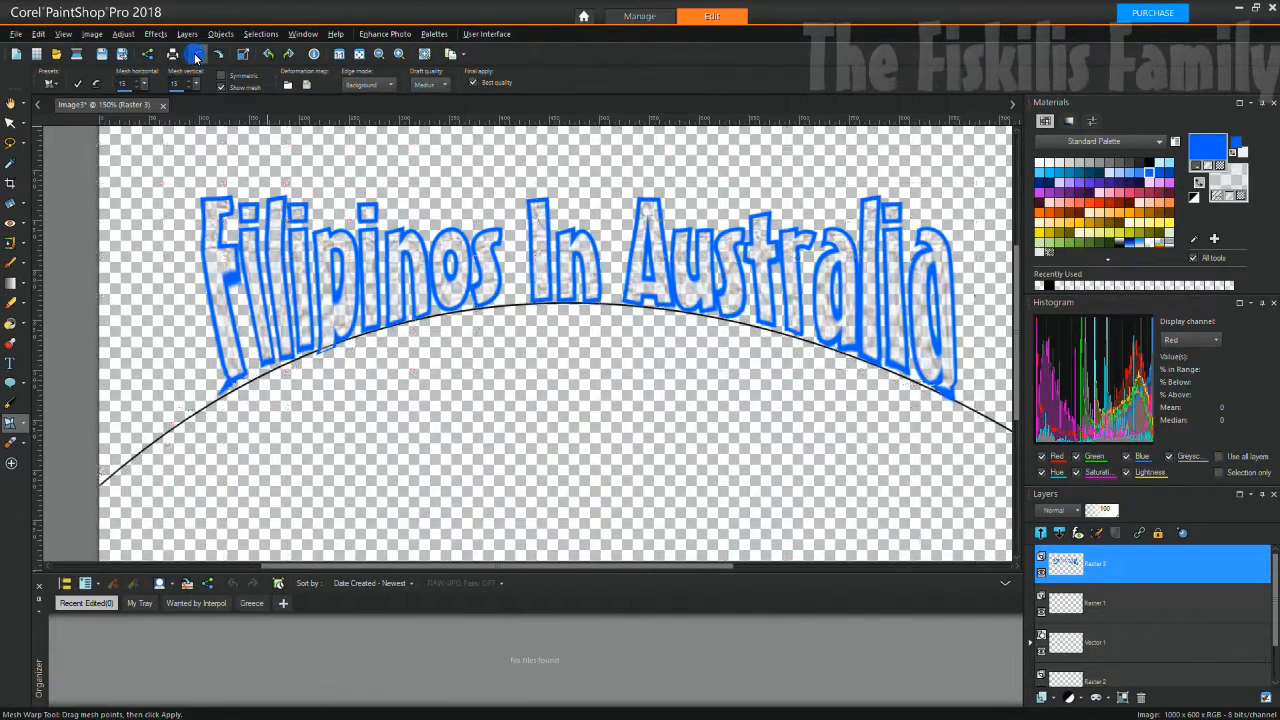
pyautogui.click(195, 57)
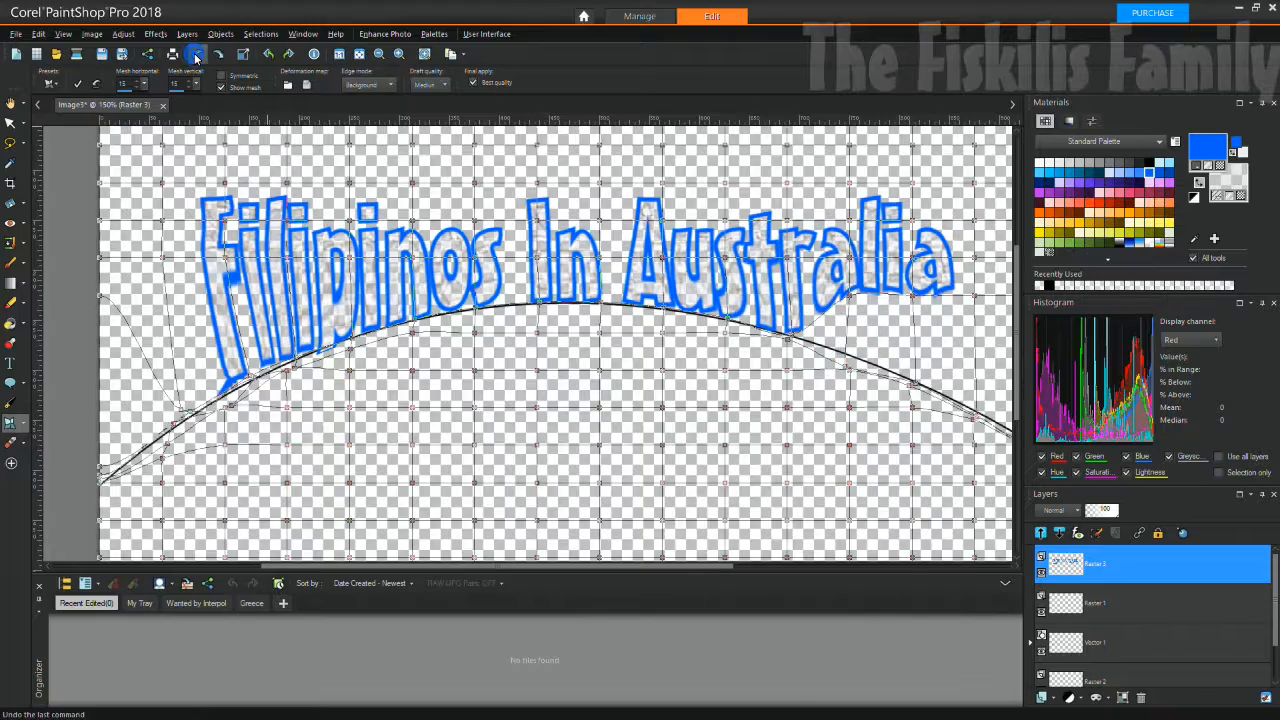
pyautogui.click(196, 57)
pyautogui.click(196, 57)
pyautogui.click(196, 57)
pyautogui.click(196, 57)
pyautogui.click(196, 57)
pyautogui.click(196, 57)
pyautogui.click(196, 57)
pyautogui.click(196, 57)
pyautogui.click(196, 57)
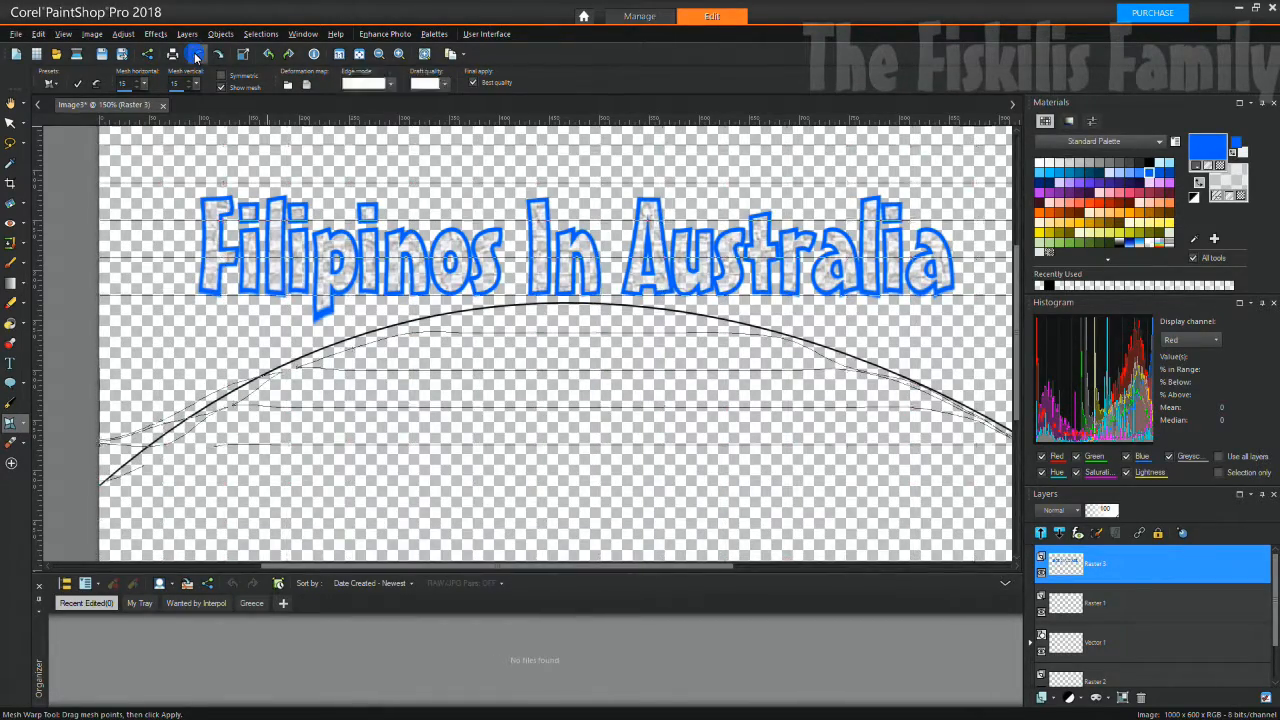
pyautogui.click(196, 57)
pyautogui.click(196, 57)
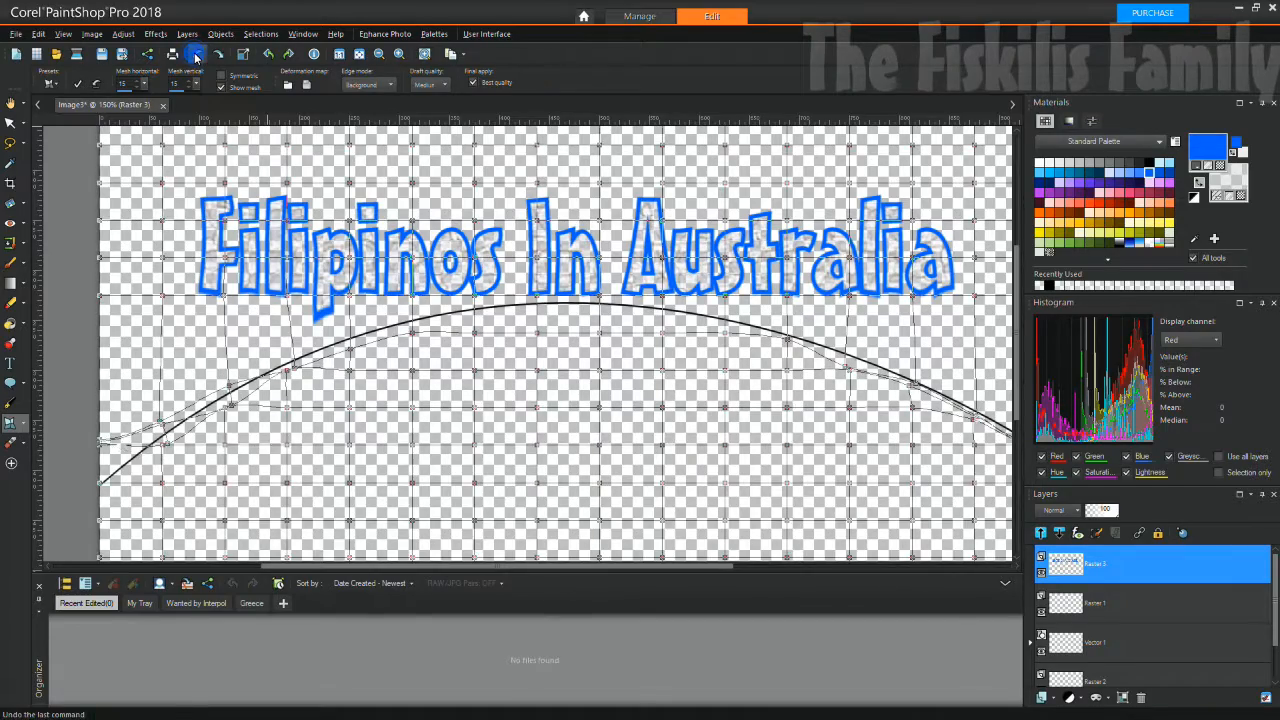
pyautogui.click(196, 57)
pyautogui.click(196, 57)
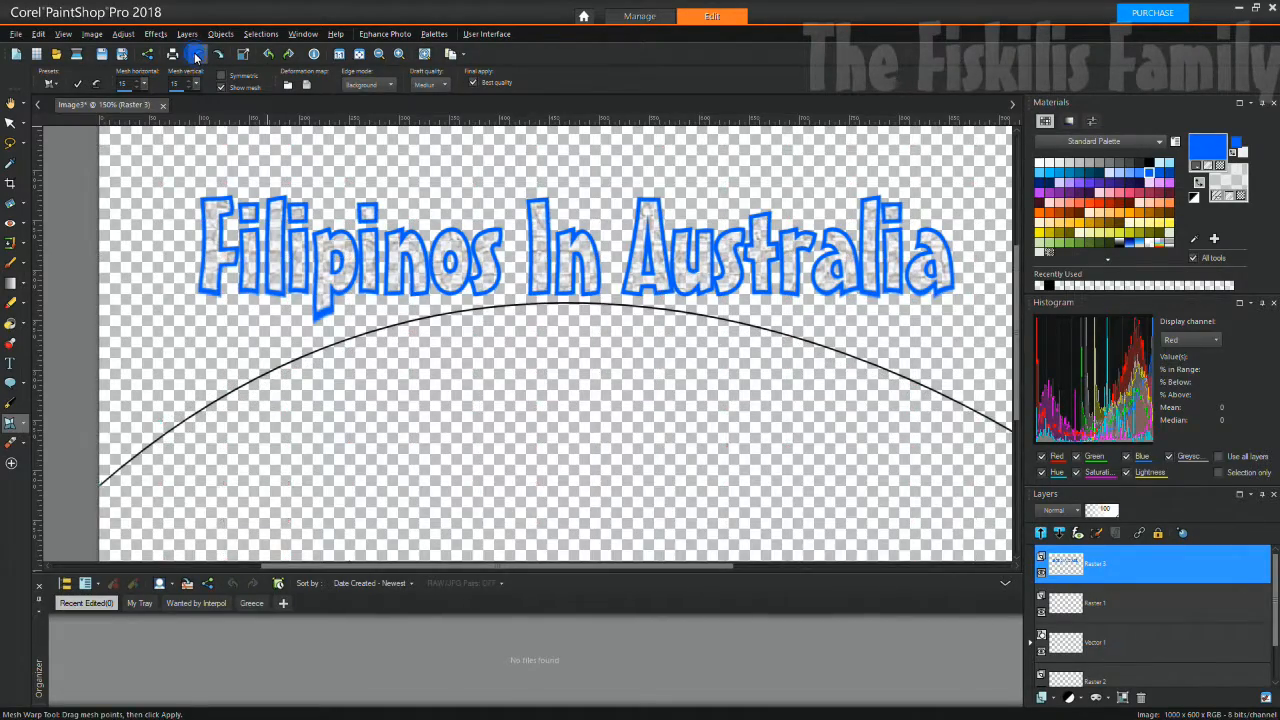
pyautogui.click(196, 57)
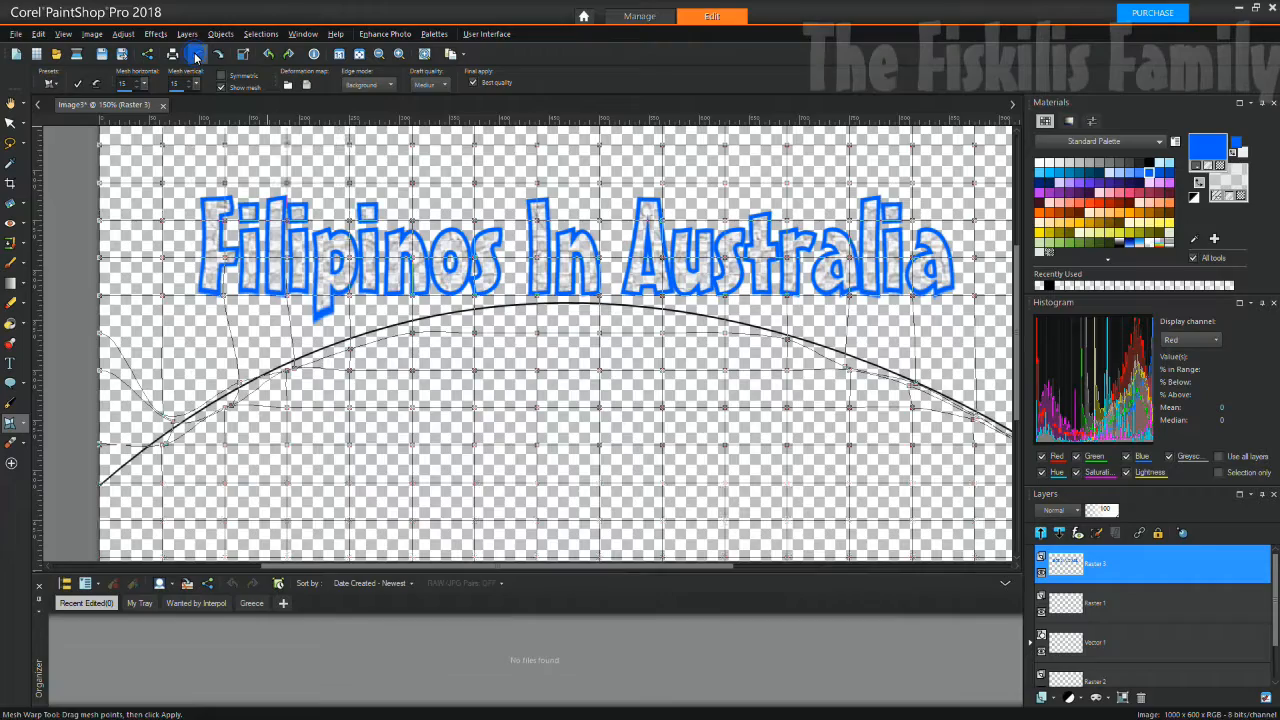
pyautogui.click(196, 57)
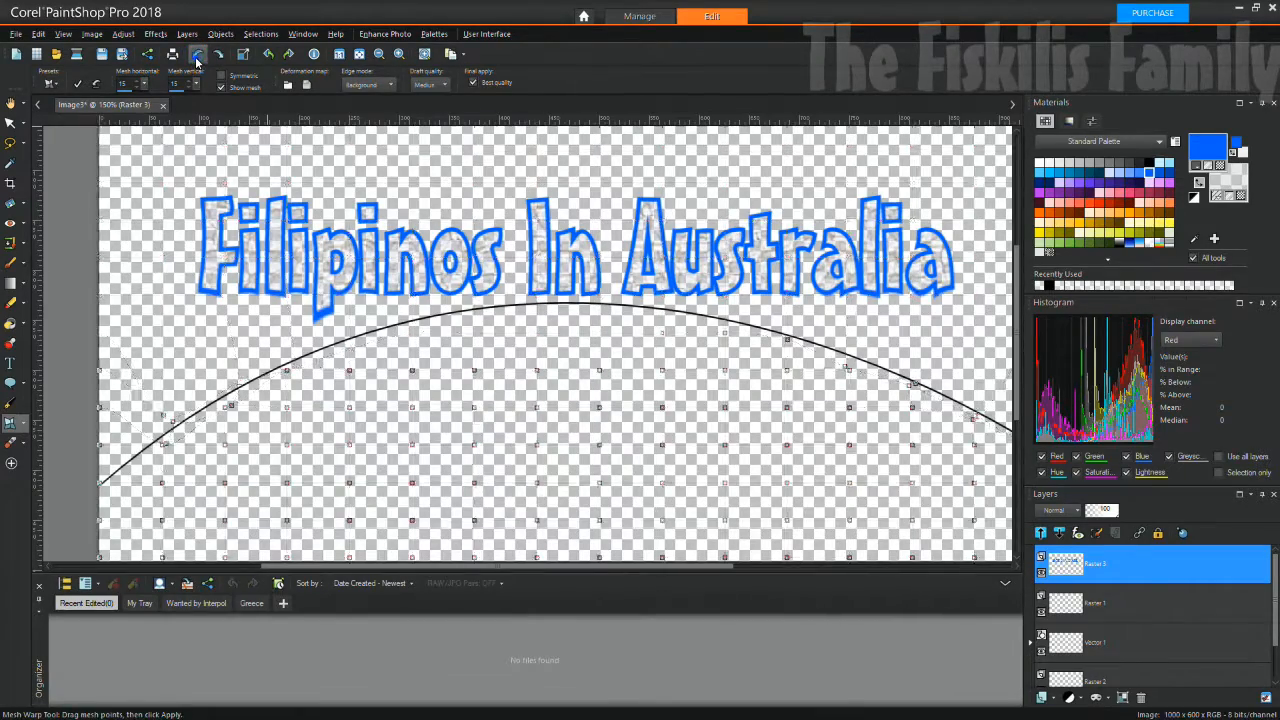
pyautogui.click(196, 57)
pyautogui.click(196, 57)
pyautogui.click(196, 57)
pyautogui.click(196, 57)
pyautogui.click(196, 57)
pyautogui.click(196, 57)
pyautogui.click(196, 57)
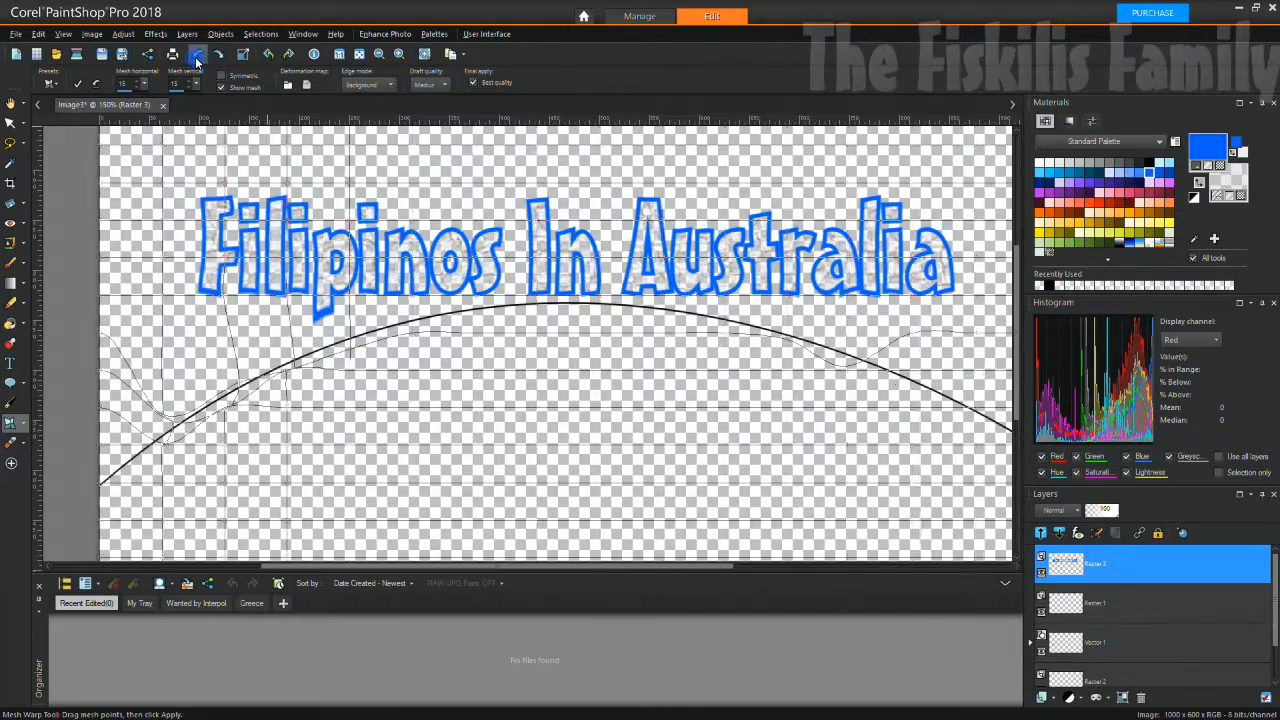
pyautogui.click(196, 57)
pyautogui.click(196, 57)
pyautogui.click(196, 57)
pyautogui.click(196, 57)
pyautogui.click(196, 57)
pyautogui.click(196, 57)
pyautogui.click(196, 57)
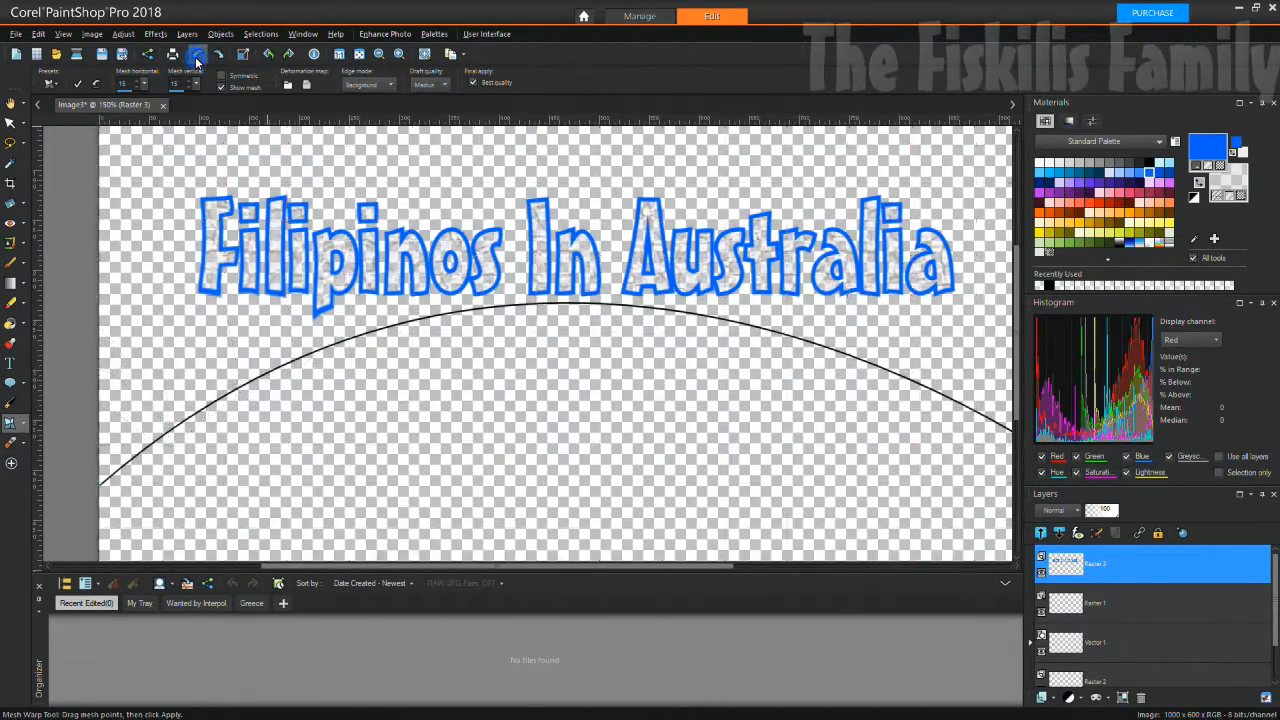
pyautogui.click(196, 57)
pyautogui.click(196, 57)
pyautogui.click(196, 57)
pyautogui.click(196, 57)
pyautogui.click(196, 57)
pyautogui.click(196, 57)
pyautogui.click(196, 57)
pyautogui.click(196, 57)
pyautogui.click(196, 57)
pyautogui.click(196, 57)
pyautogui.click(196, 57)
pyautogui.click(196, 57)
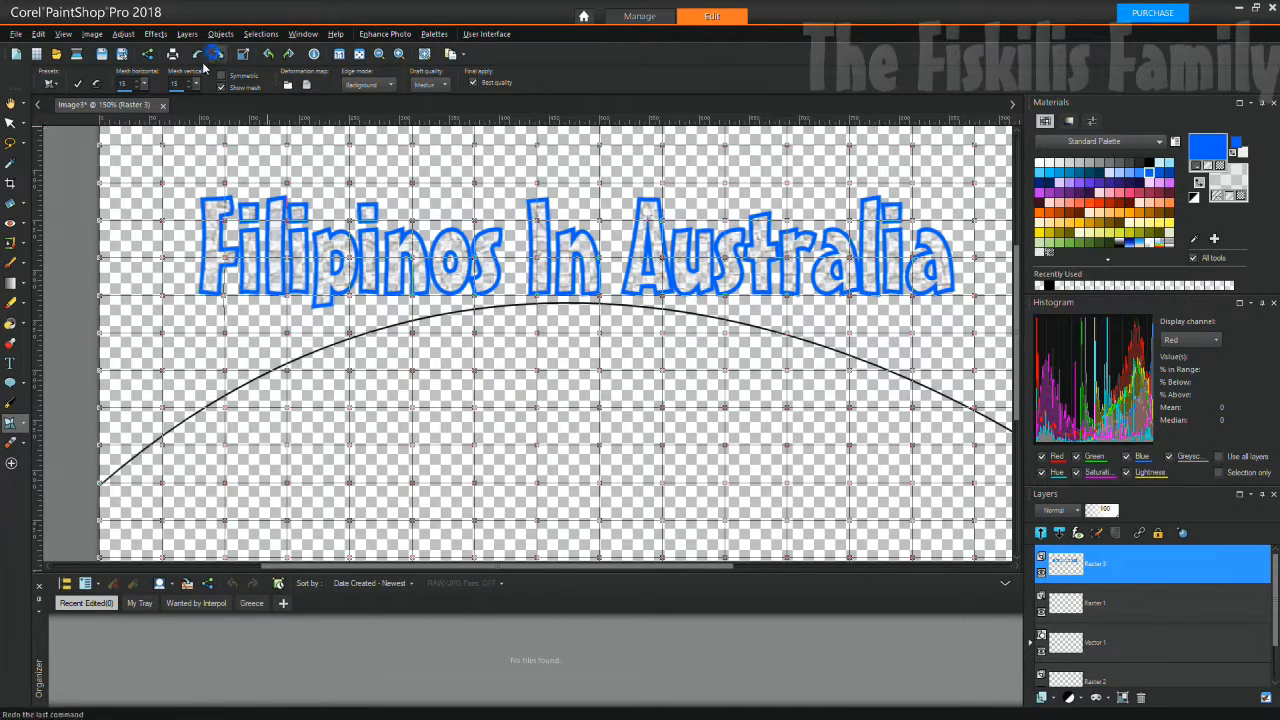
# Set both the horizontal and the vertical mesh density to 10
pyautogui.doubleClick(129, 90)
pyautogui.write('10')
pyautogui.press('Tab')
pyautogui.write('10')
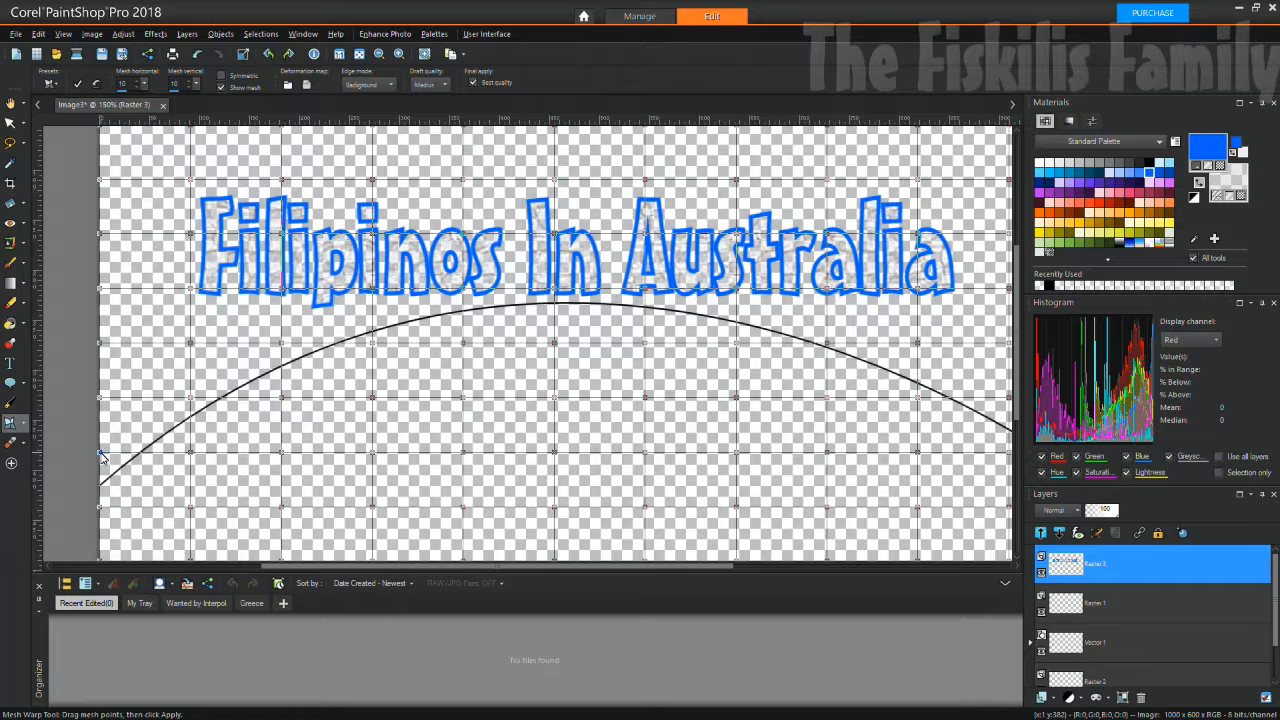
# Pull the mesh nodes below "Filipinos" and along the canvas's left edge down onto the left part of the arc
pyautogui.moveTo(101, 455); pyautogui.dragTo(101, 490)
pyautogui.moveTo(190, 397); pyautogui.dragTo(191, 420)
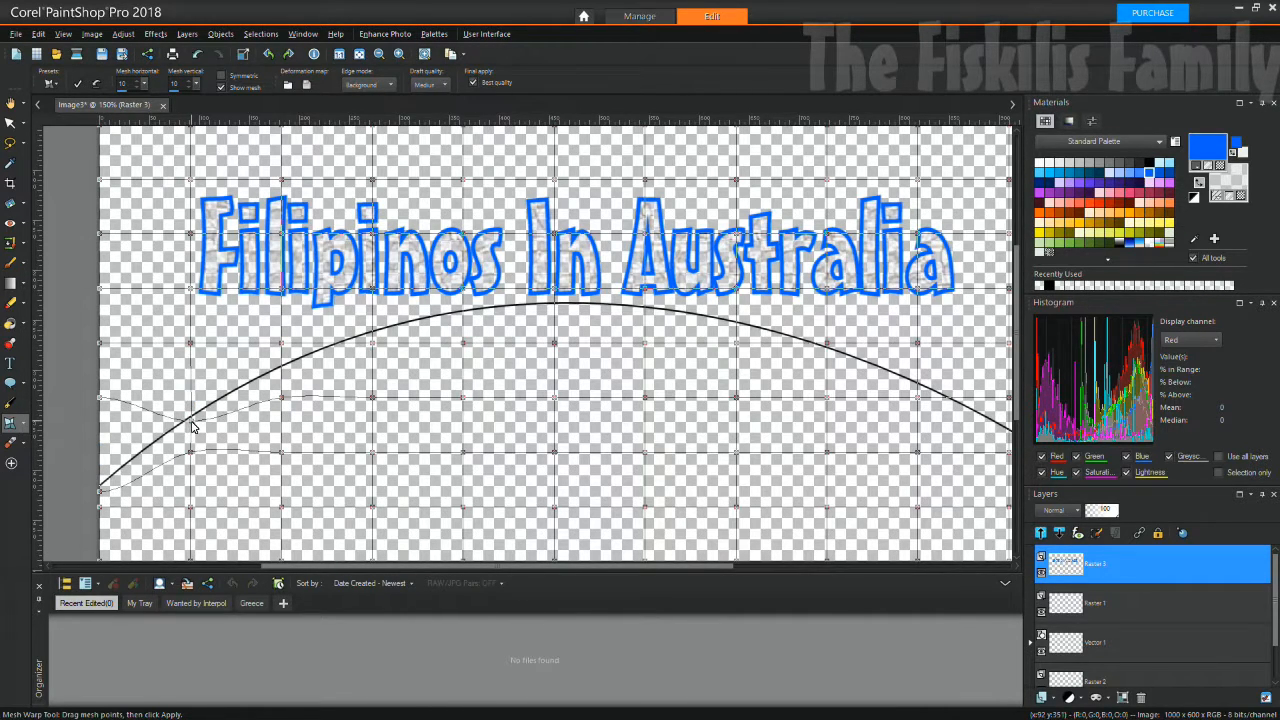
pyautogui.moveTo(99, 398); pyautogui.dragTo(104, 489)
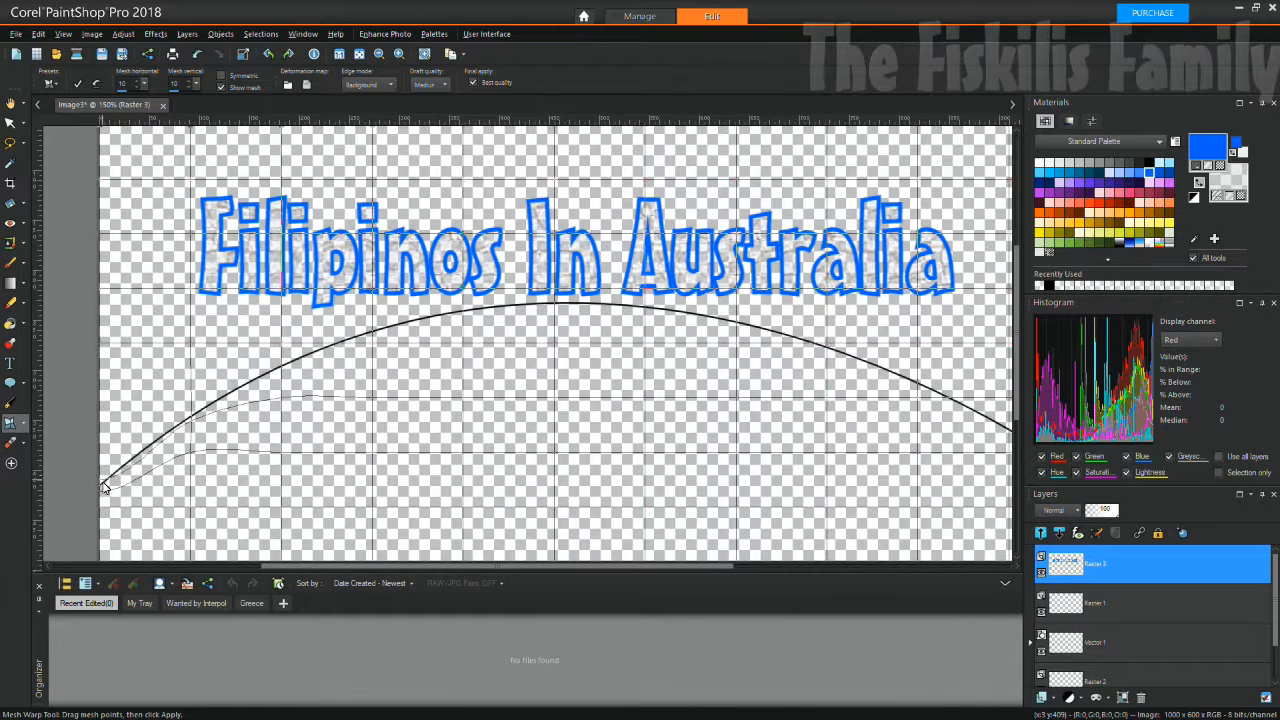
pyautogui.moveTo(282, 347); pyautogui.dragTo(283, 374)
pyautogui.moveTo(191, 348); pyautogui.dragTo(190, 419)
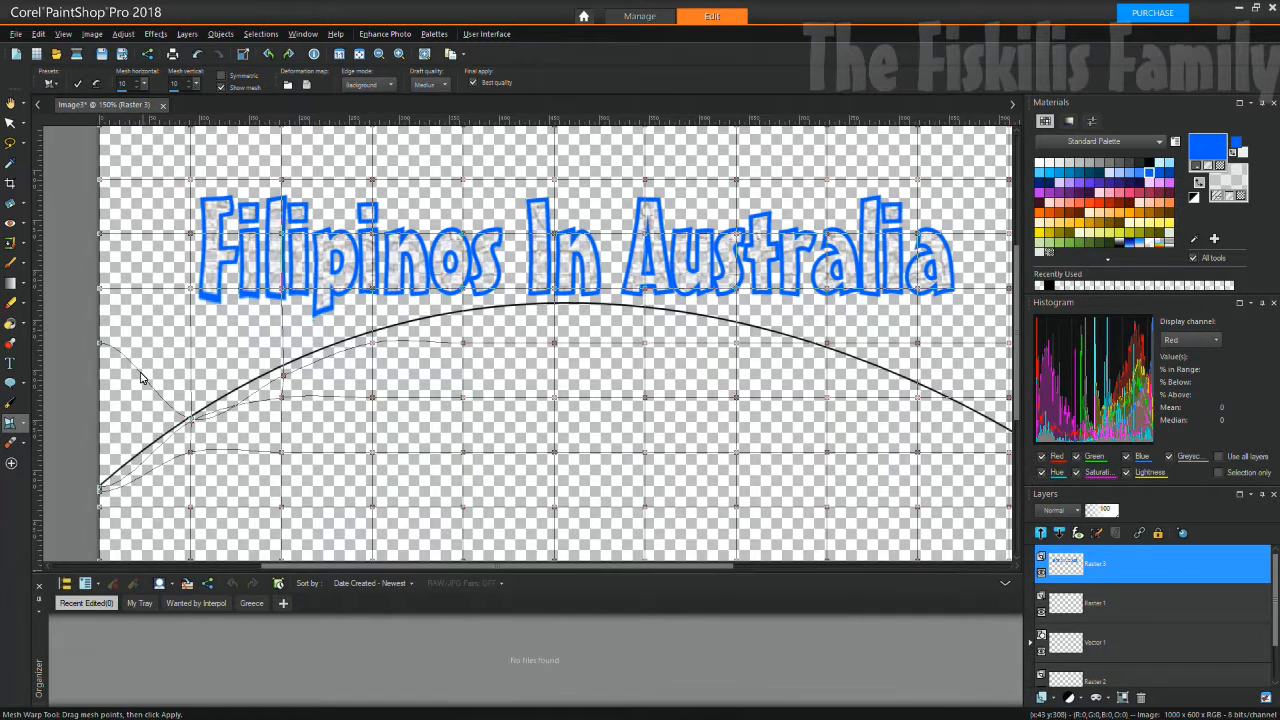
pyautogui.moveTo(99, 345); pyautogui.dragTo(101, 488)
# Pull the mesh nodes below "Australia" and along the canvas's right edge down onto the right part of the arc
pyautogui.moveTo(829, 344); pyautogui.dragTo(829, 354)
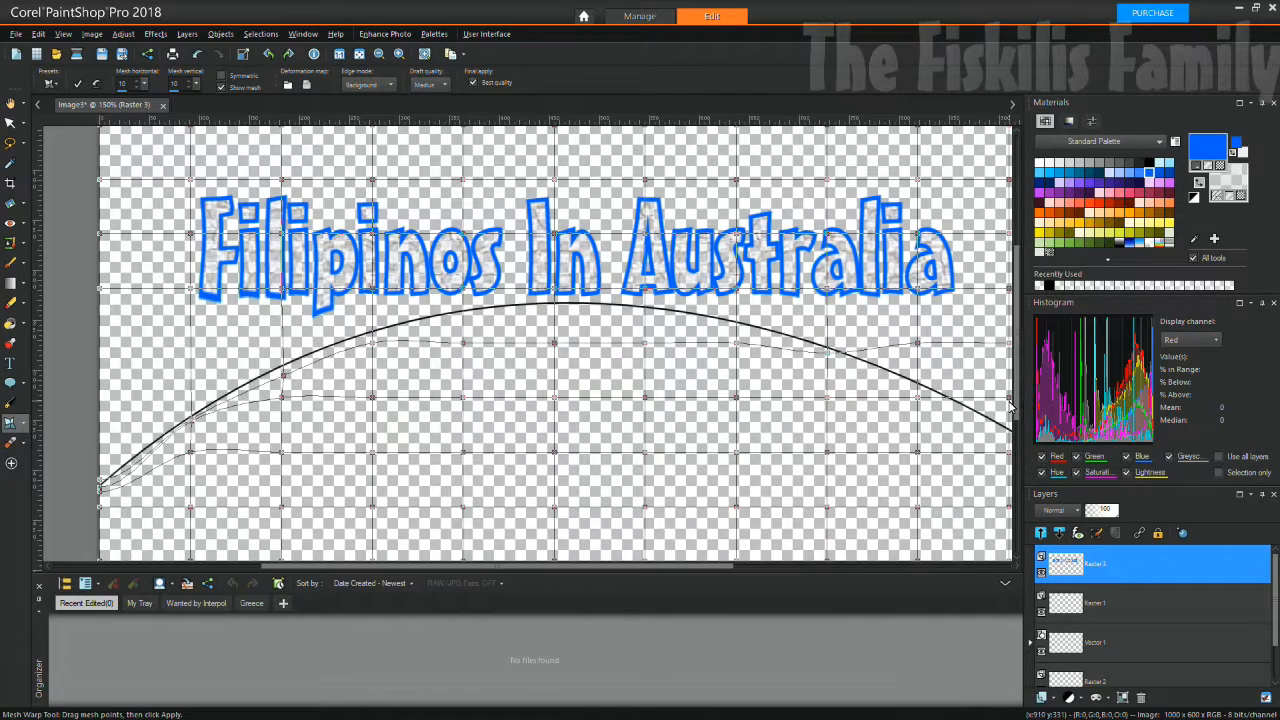
pyautogui.moveTo(1008, 411); pyautogui.dragTo(1006, 435)
pyautogui.scroll(1, 702, 496)
pyautogui.scroll(-2, 702, 500)
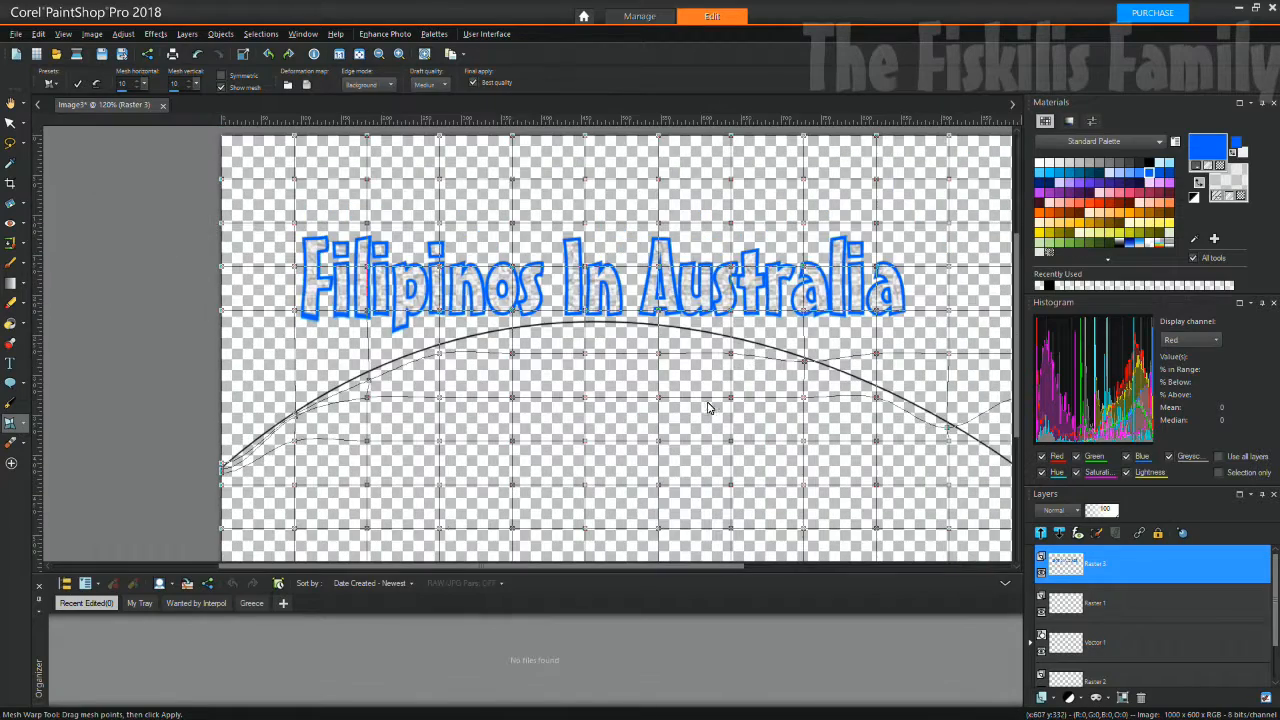
pyautogui.scroll(-1, 984, 482)
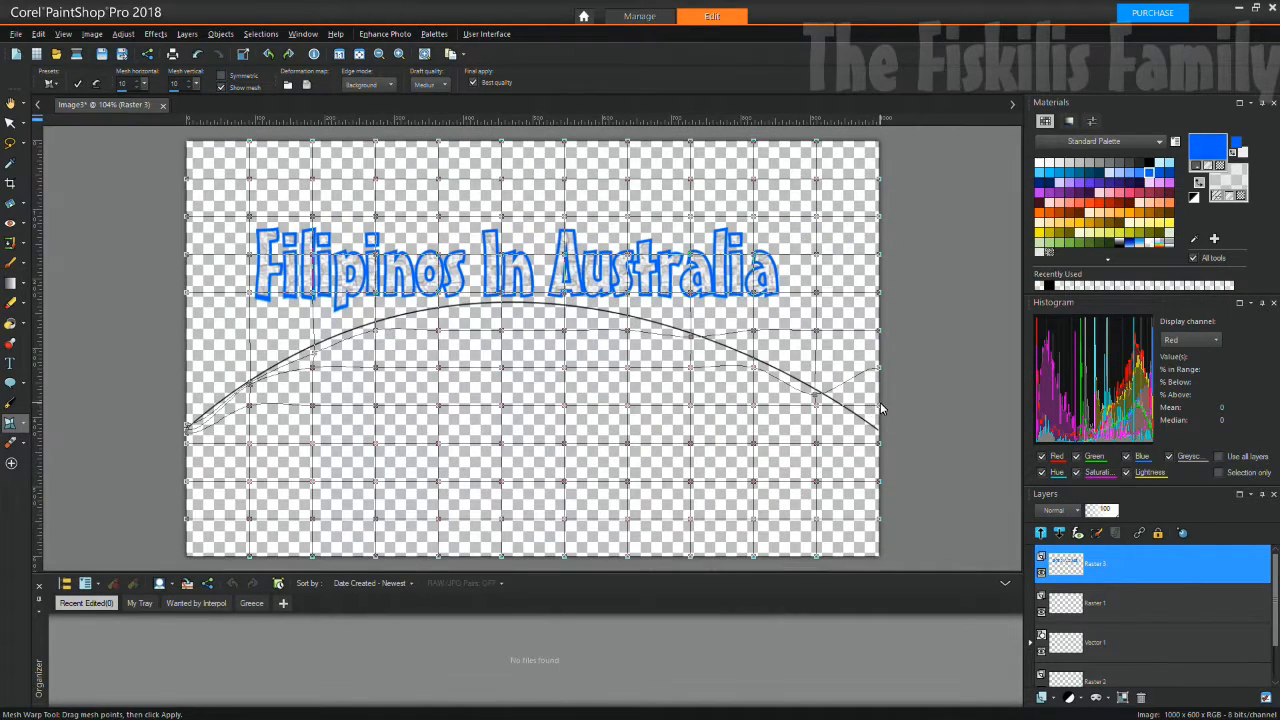
pyautogui.moveTo(879, 421); pyautogui.dragTo(876, 440)
pyautogui.moveTo(879, 362); pyautogui.dragTo(879, 434)
pyautogui.moveTo(816, 333); pyautogui.dragTo(814, 392)
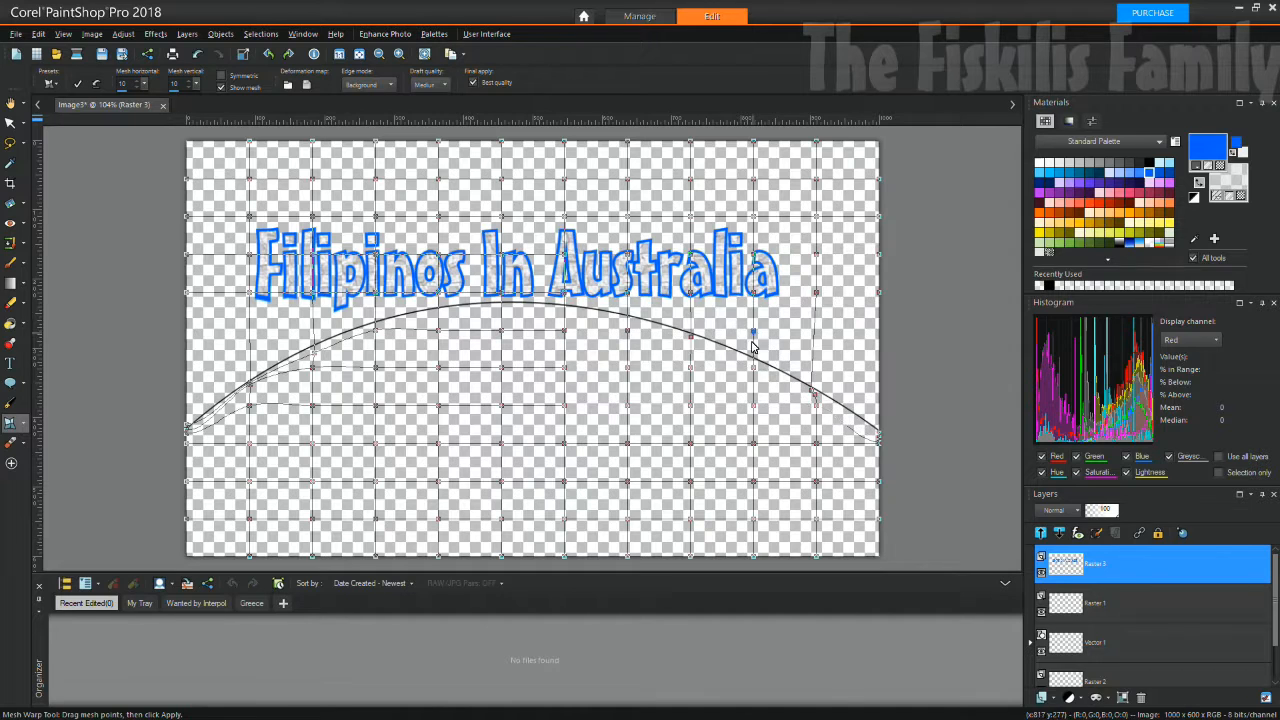
pyautogui.moveTo(753, 332); pyautogui.dragTo(751, 367)
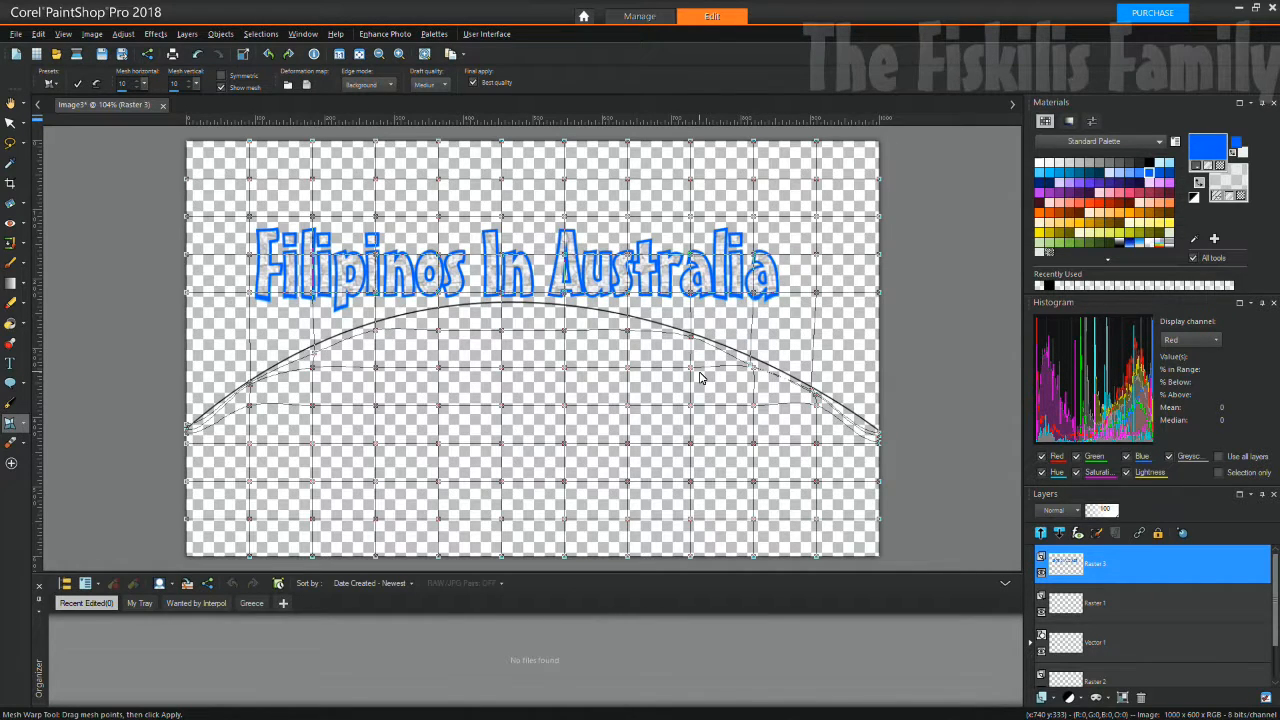
# Lower the mesh row at the base of "Filipinos", including its left-edge node, so the letter bottoms follow the arc
pyautogui.scroll(1, 600, 380)
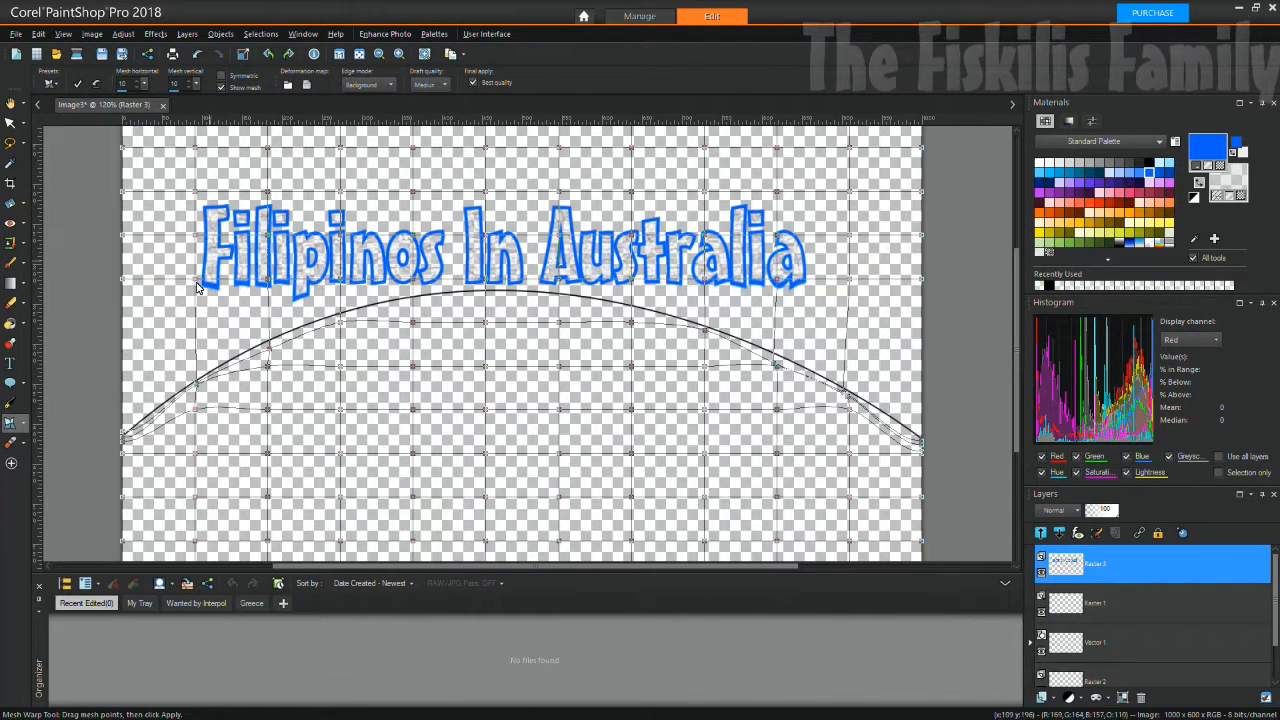
pyautogui.moveTo(123, 285); pyautogui.dragTo(118, 447)
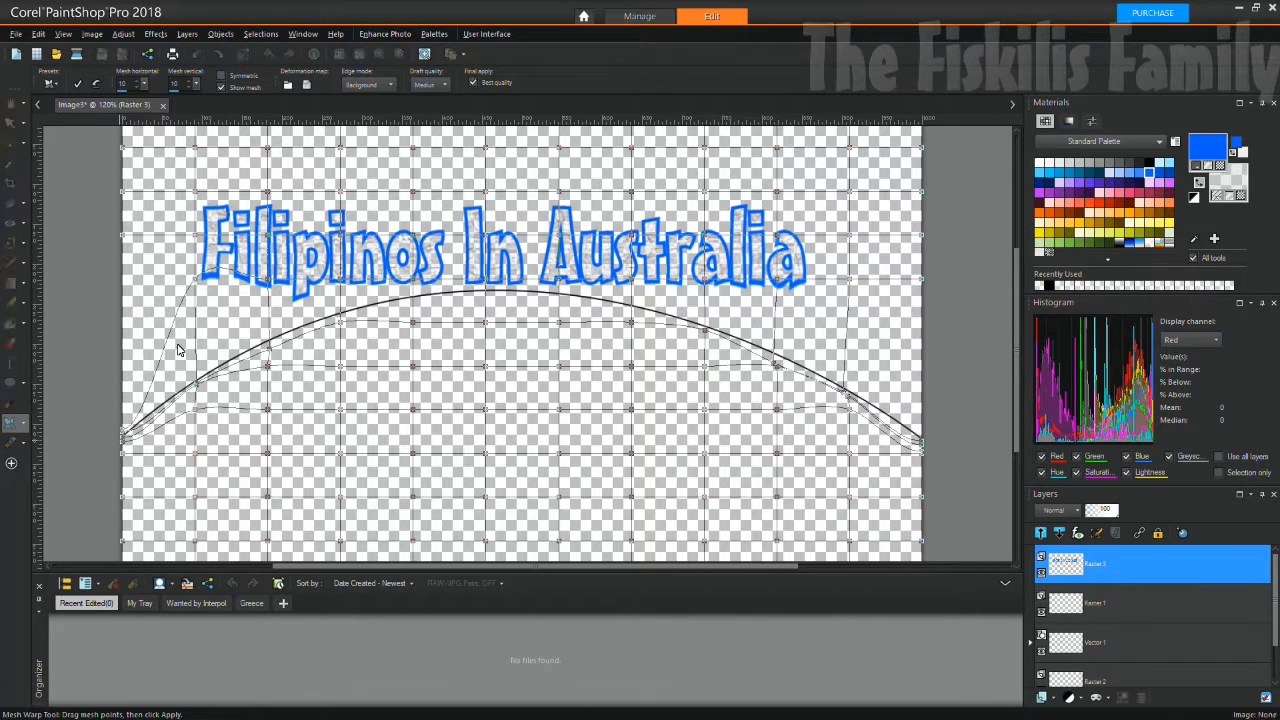
pyautogui.moveTo(196, 285); pyautogui.dragTo(197, 380)
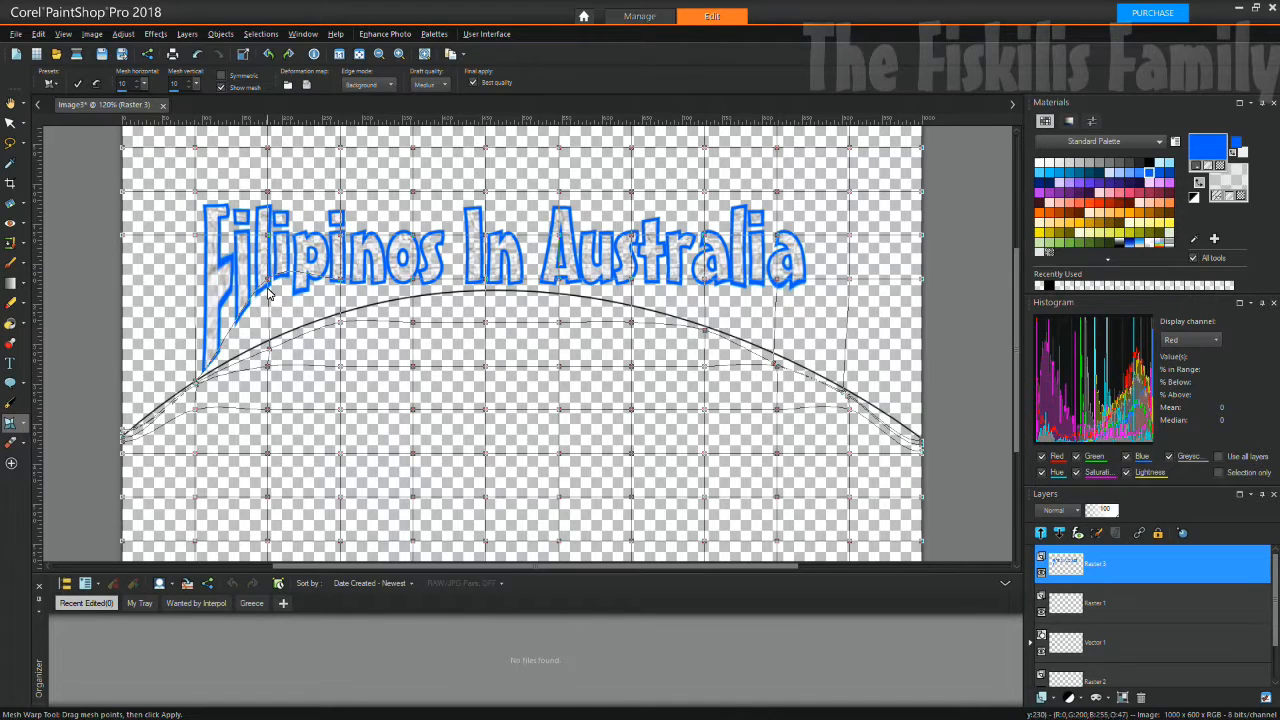
pyautogui.moveTo(268, 285); pyautogui.dragTo(271, 343)
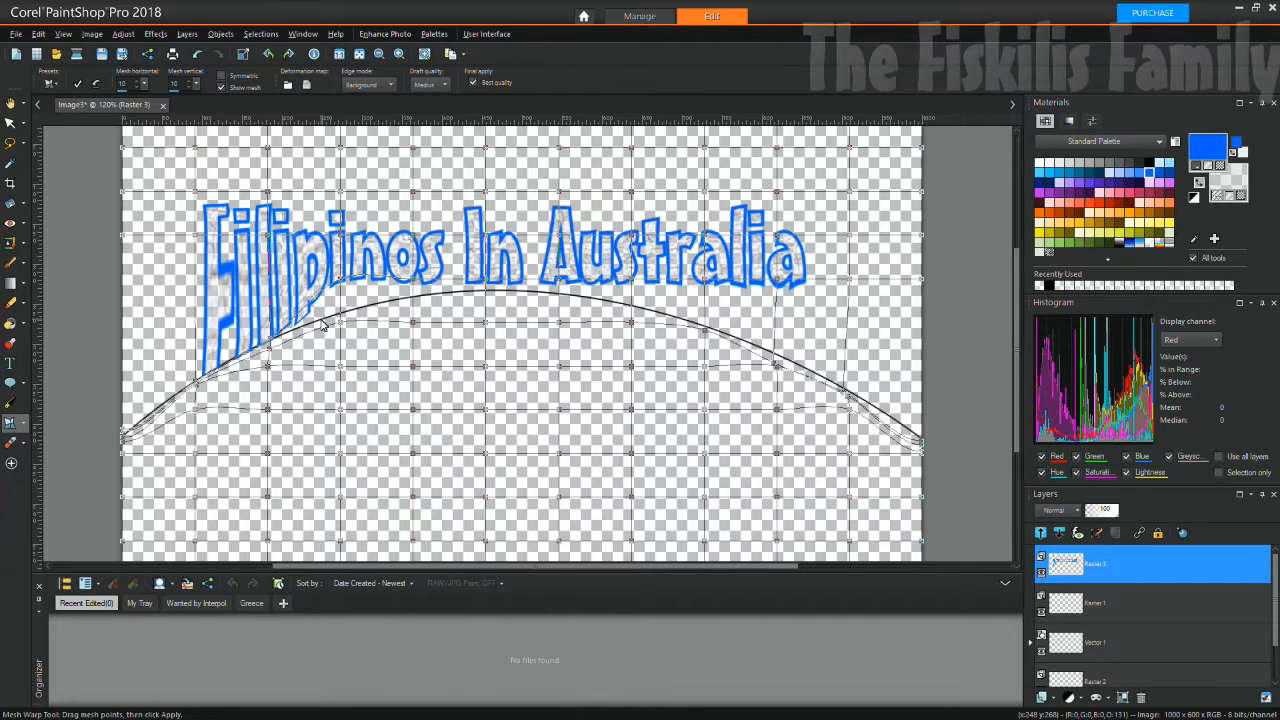
pyautogui.moveTo(341, 298); pyautogui.dragTo(341, 312)
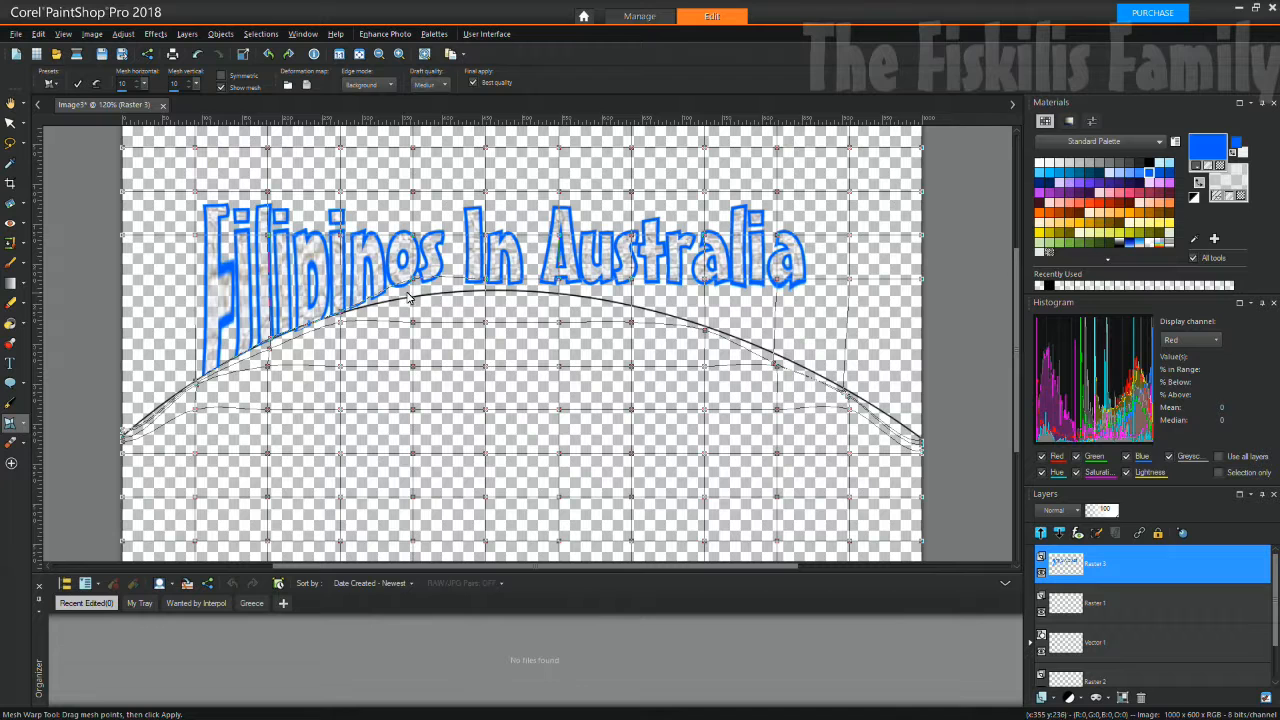
pyautogui.moveTo(413, 287); pyautogui.dragTo(413, 297)
# Lower the mesh row at the base of "In Australia" onto the arc, out to the node on the canvas's right edge
pyautogui.moveTo(486, 281); pyautogui.dragTo(561, 297)
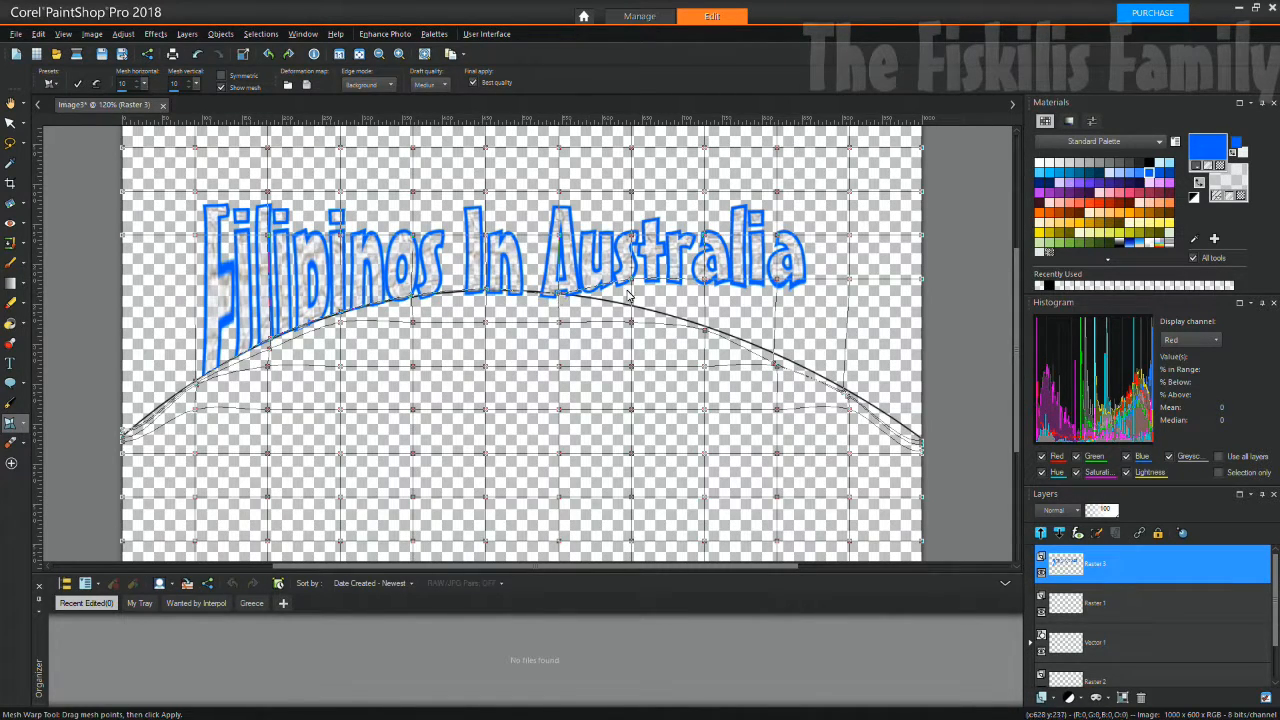
pyautogui.moveTo(632, 287); pyautogui.dragTo(706, 305)
pyautogui.moveTo(782, 286); pyautogui.dragTo(779, 358)
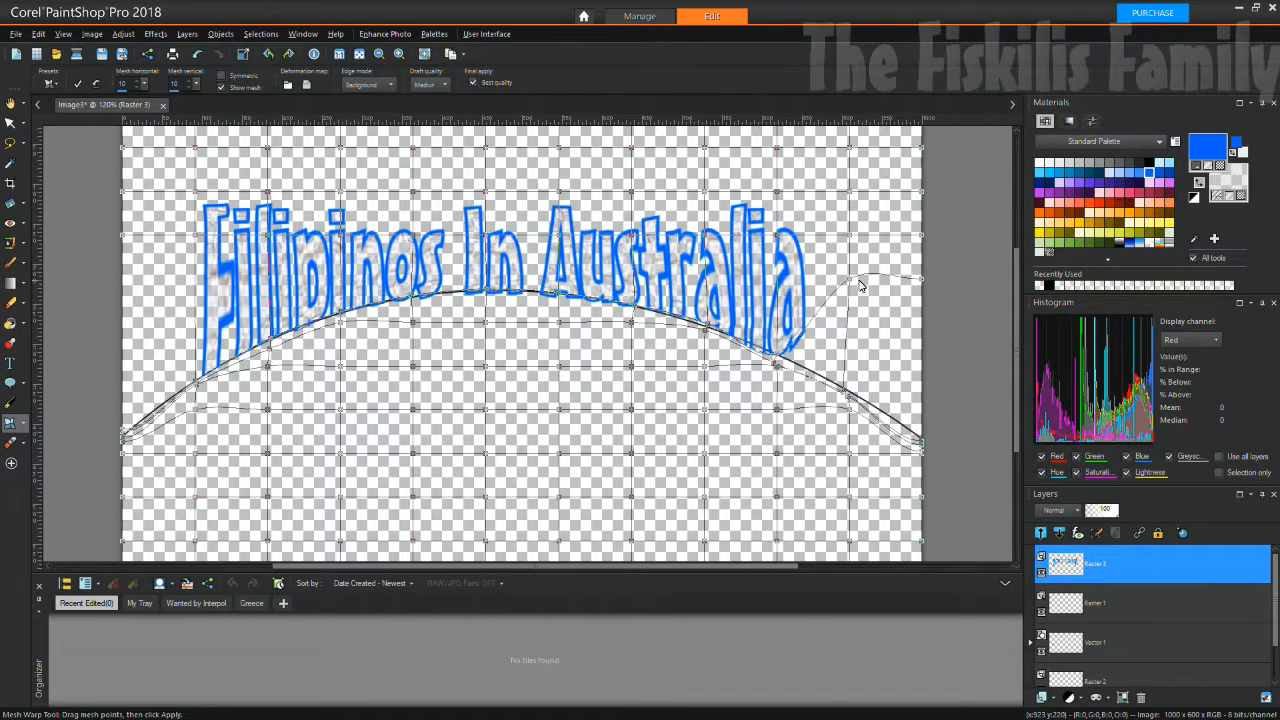
pyautogui.moveTo(851, 286); pyautogui.dragTo(848, 392)
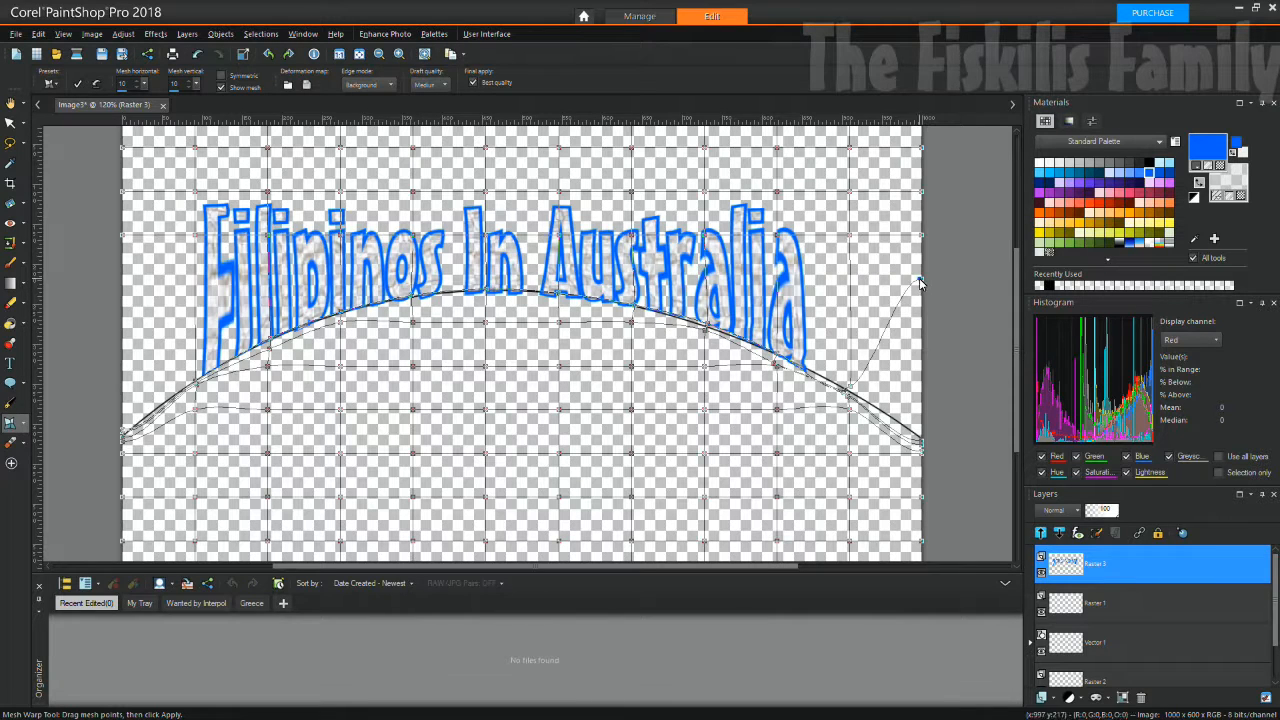
pyautogui.moveTo(920, 280); pyautogui.dragTo(920, 440)
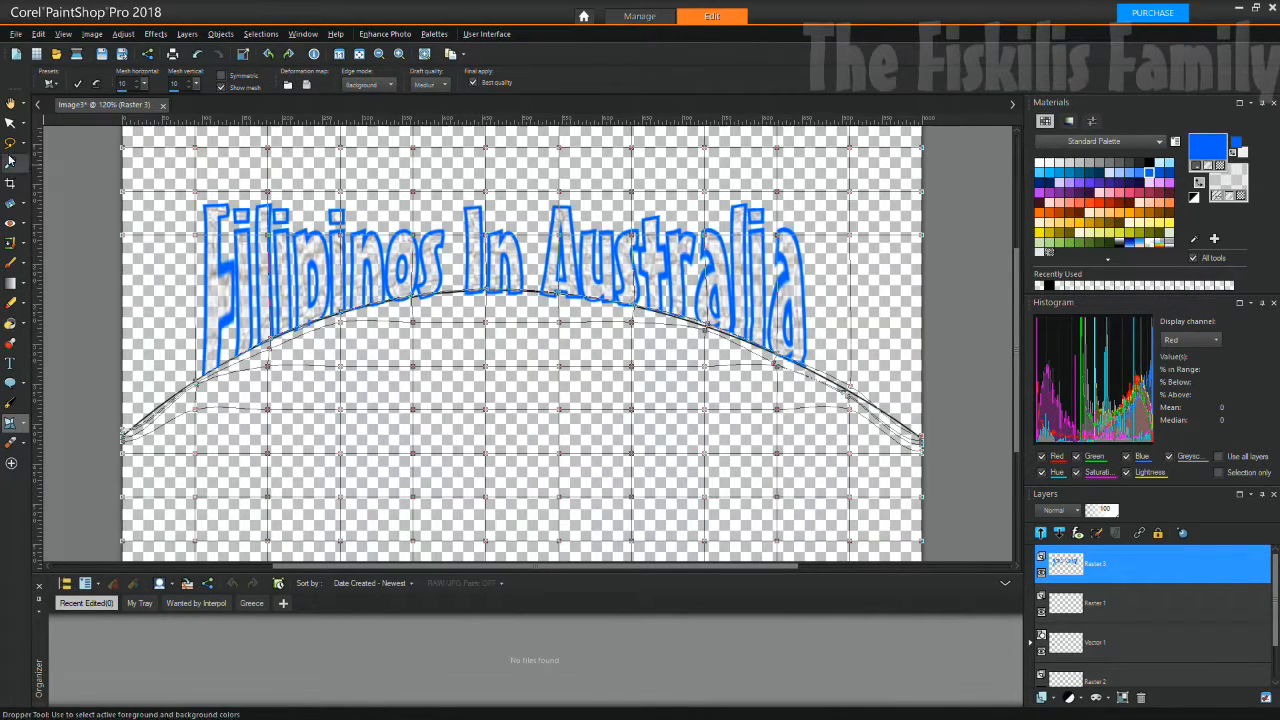
# Leave the mesh warp by switching to the Pick tool and select the arc on the Vector 1 layer
pyautogui.click(10, 122)
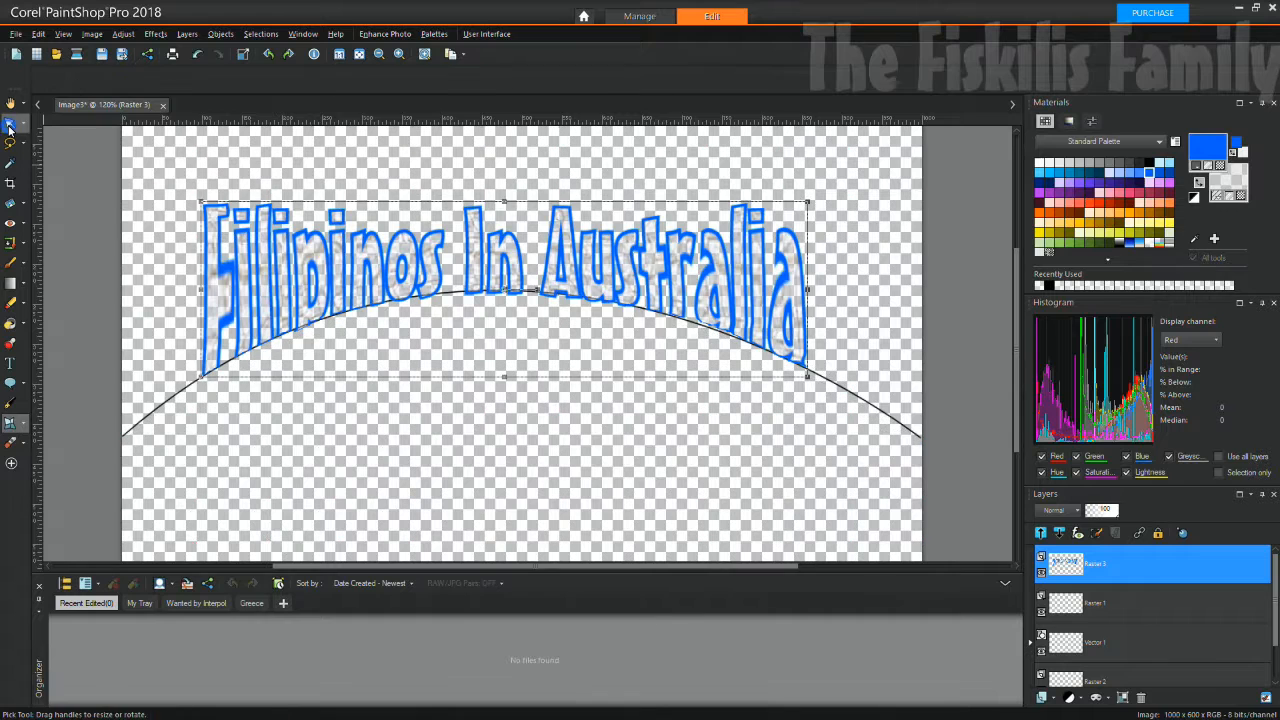
pyautogui.click(364, 418)
pyautogui.click(578, 368)
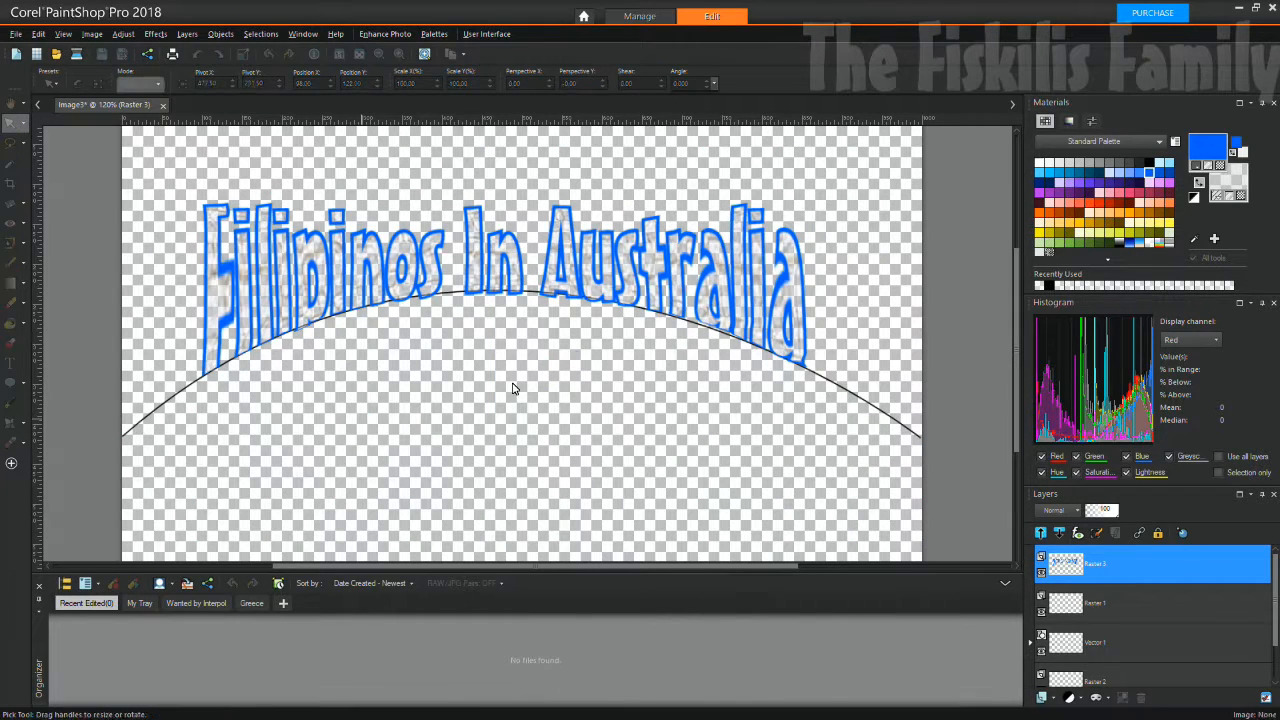
pyautogui.click(708, 508)
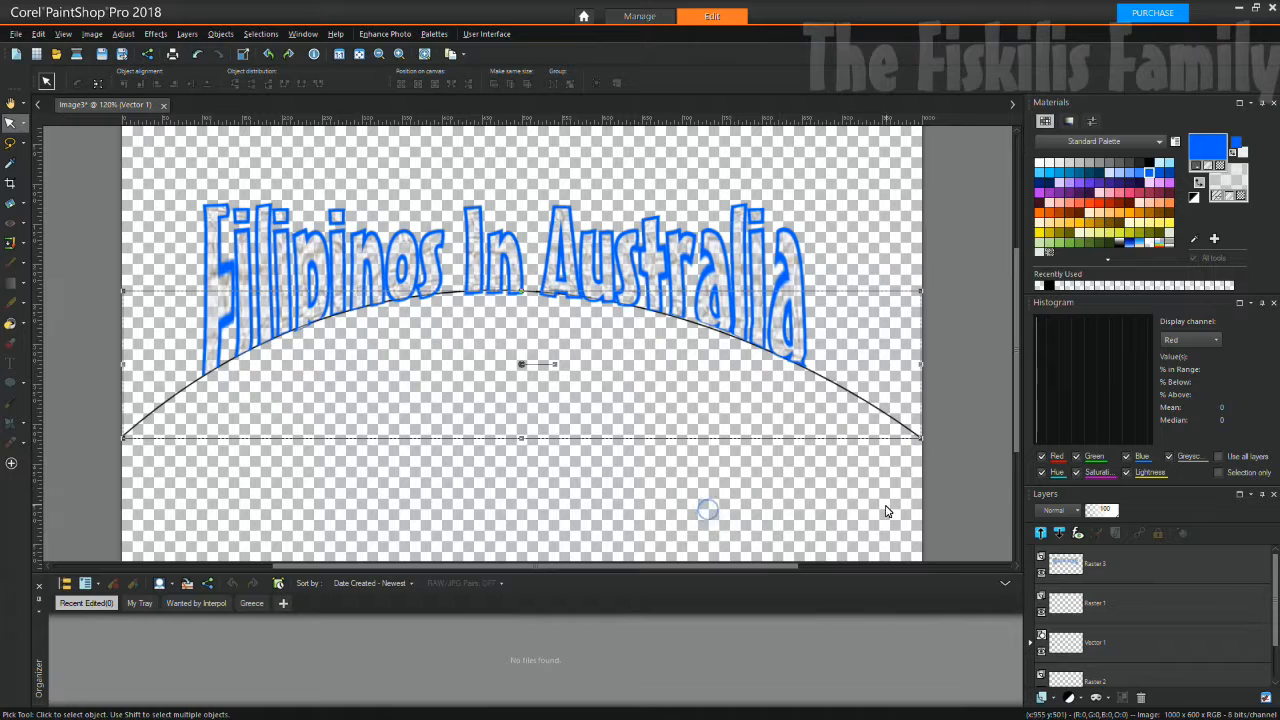
# Delete the Raster 1 layer and confirm the deletion
pyautogui.click(1075, 609)
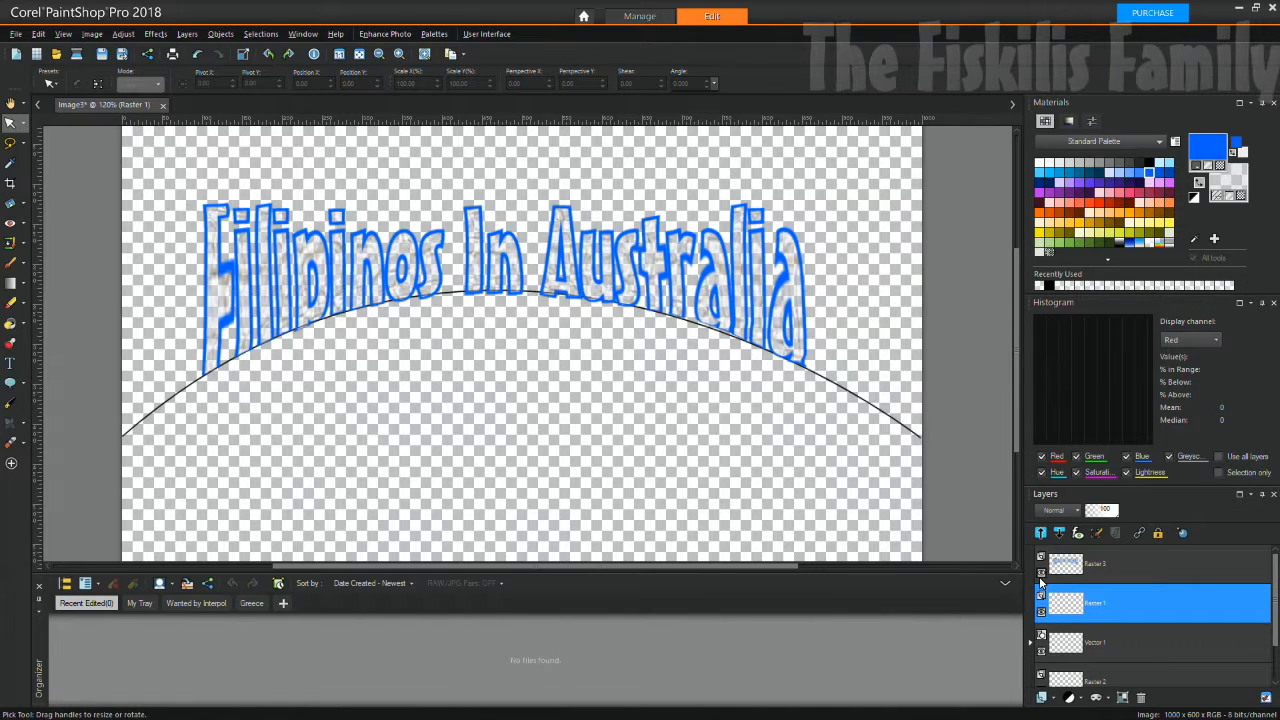
pyautogui.click(1041, 578)
pyautogui.click(1041, 578)
pyautogui.rightClick(1063, 607)
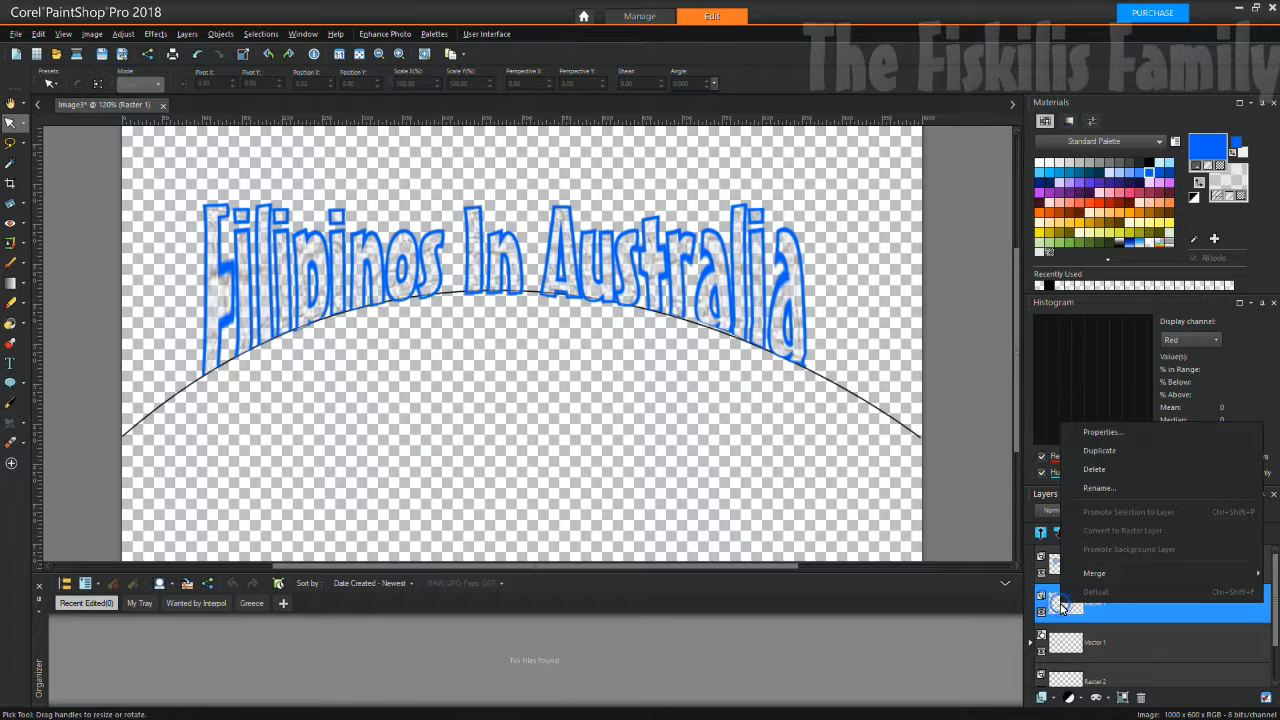
pyautogui.click(1098, 470)
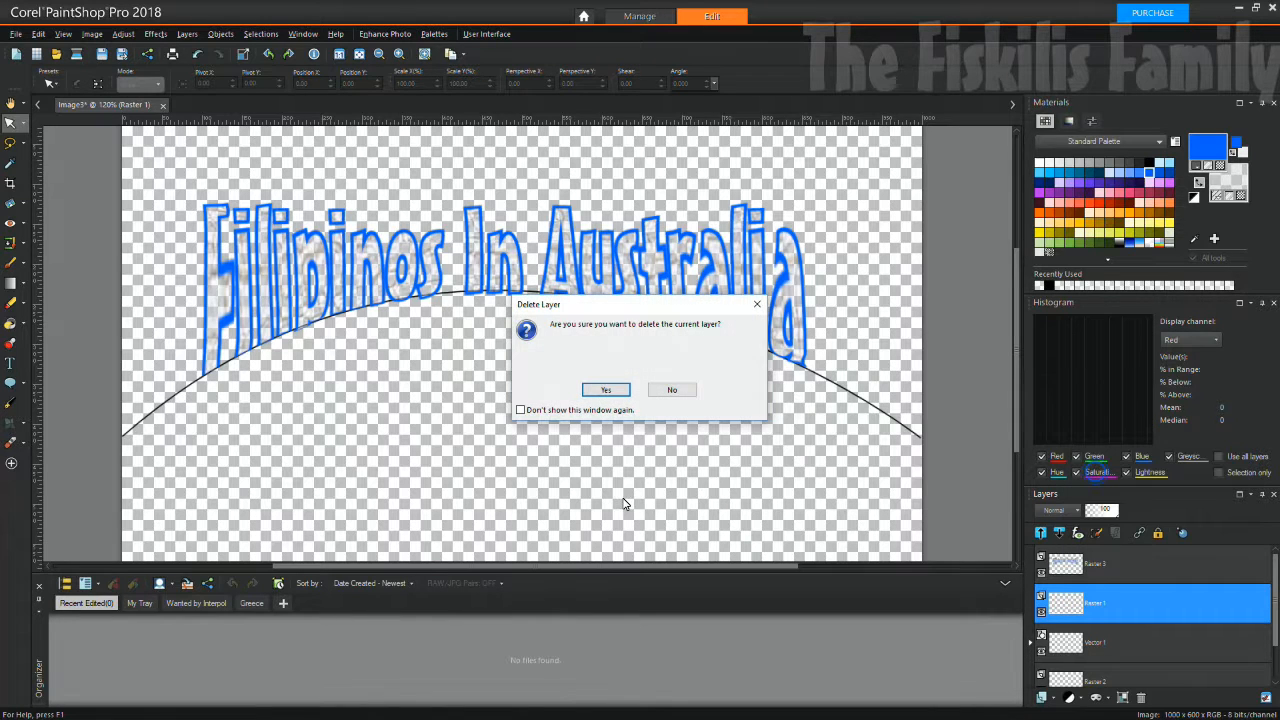
pyautogui.click(604, 390)
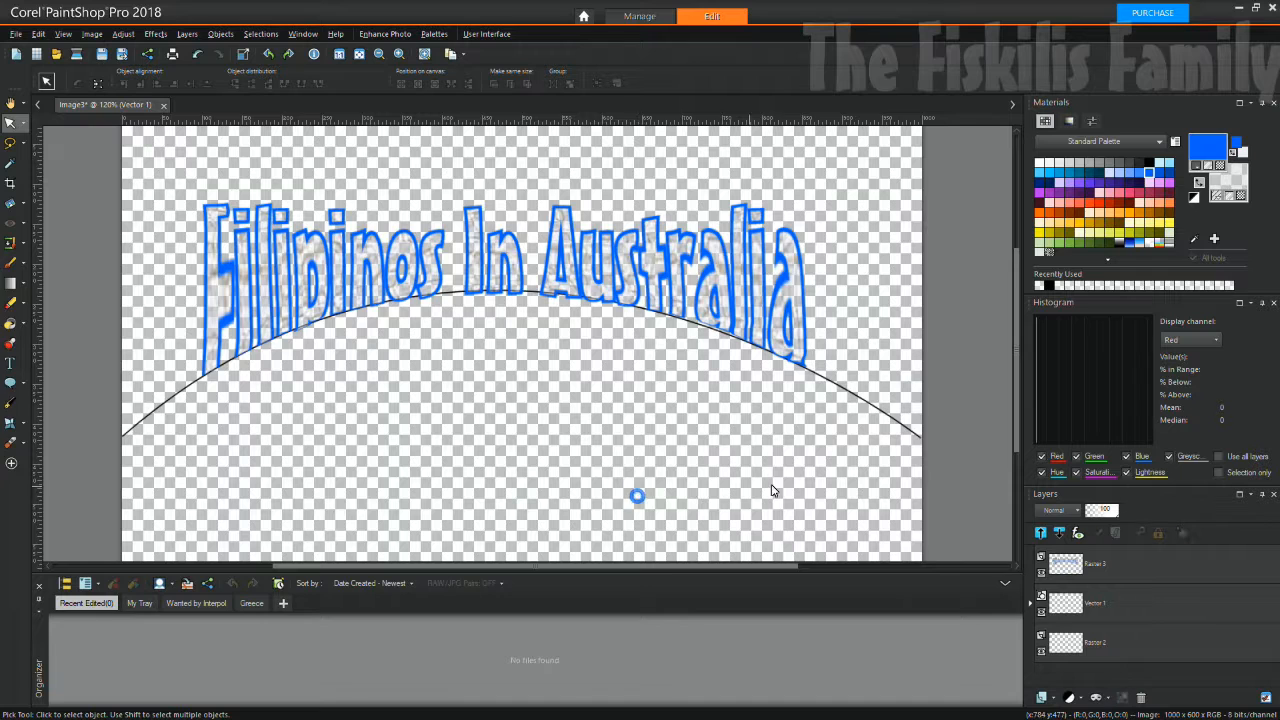
# Delete the Vector 1 layer holding the black arc and confirm the deletion
pyautogui.click(1062, 610)
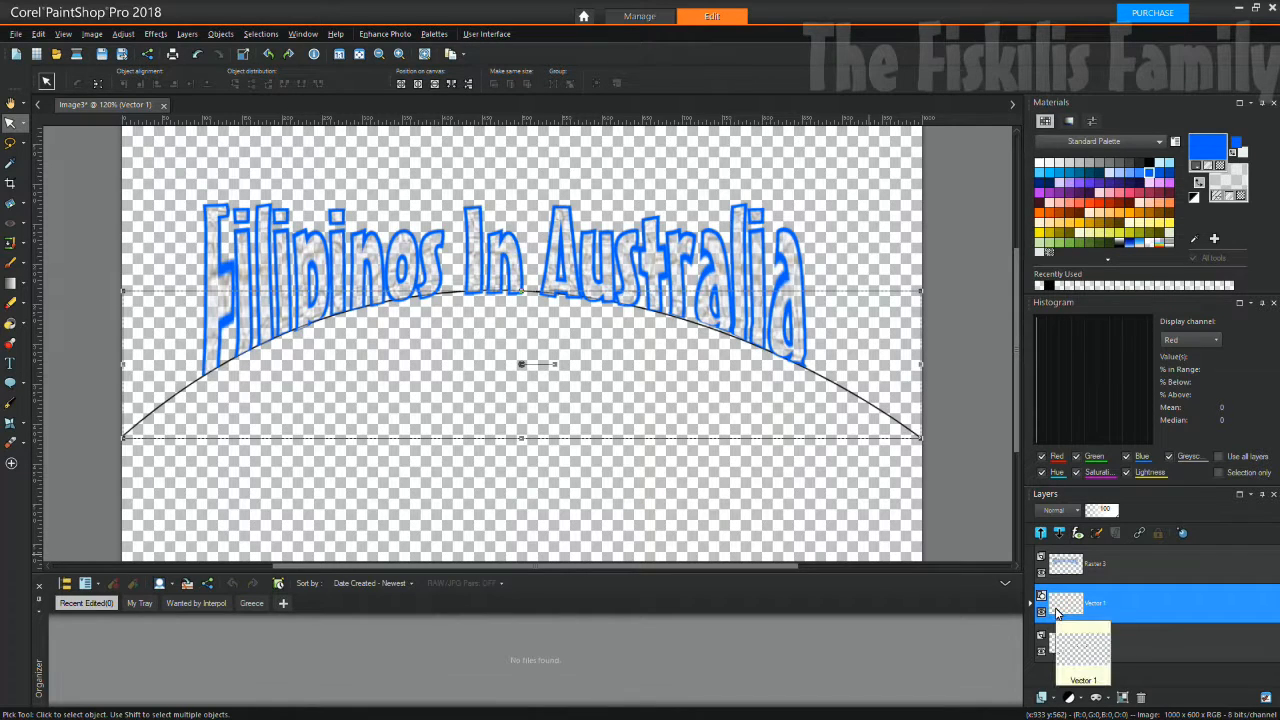
pyautogui.click(1047, 630)
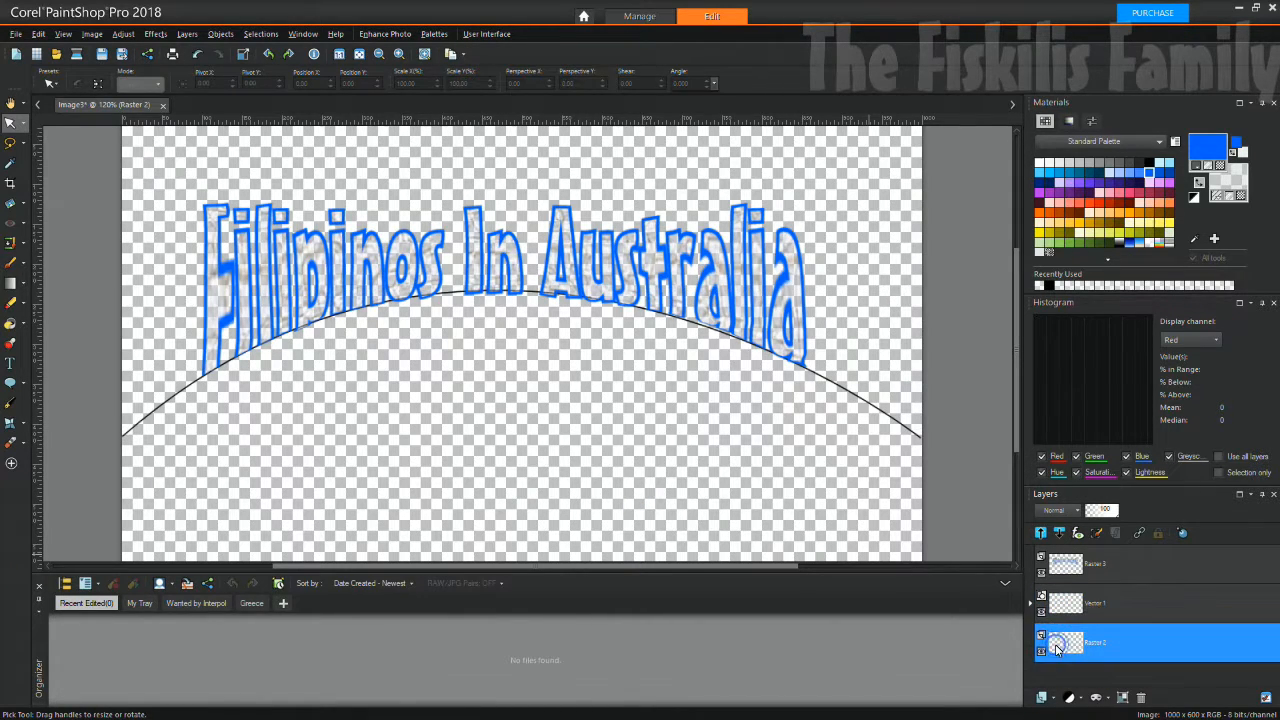
pyautogui.click(1041, 611)
pyautogui.click(1041, 611)
pyautogui.click(1062, 609)
pyautogui.rightClick(1066, 607)
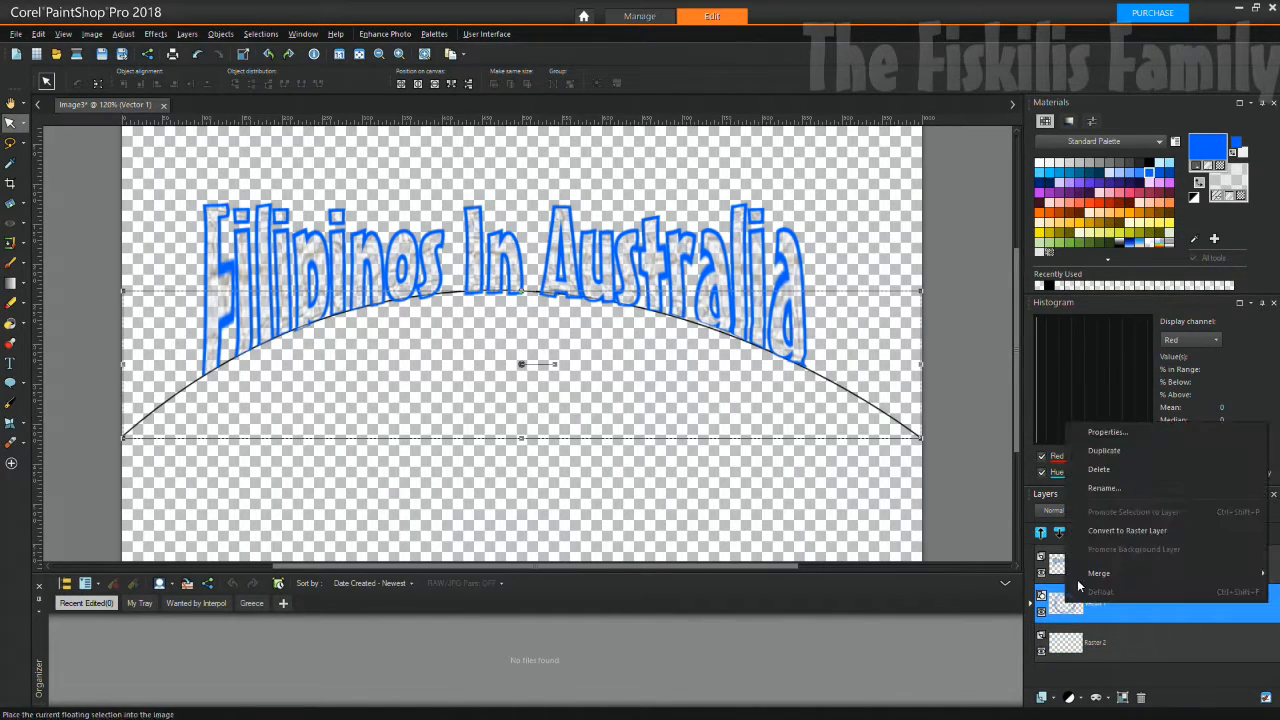
pyautogui.click(1082, 474)
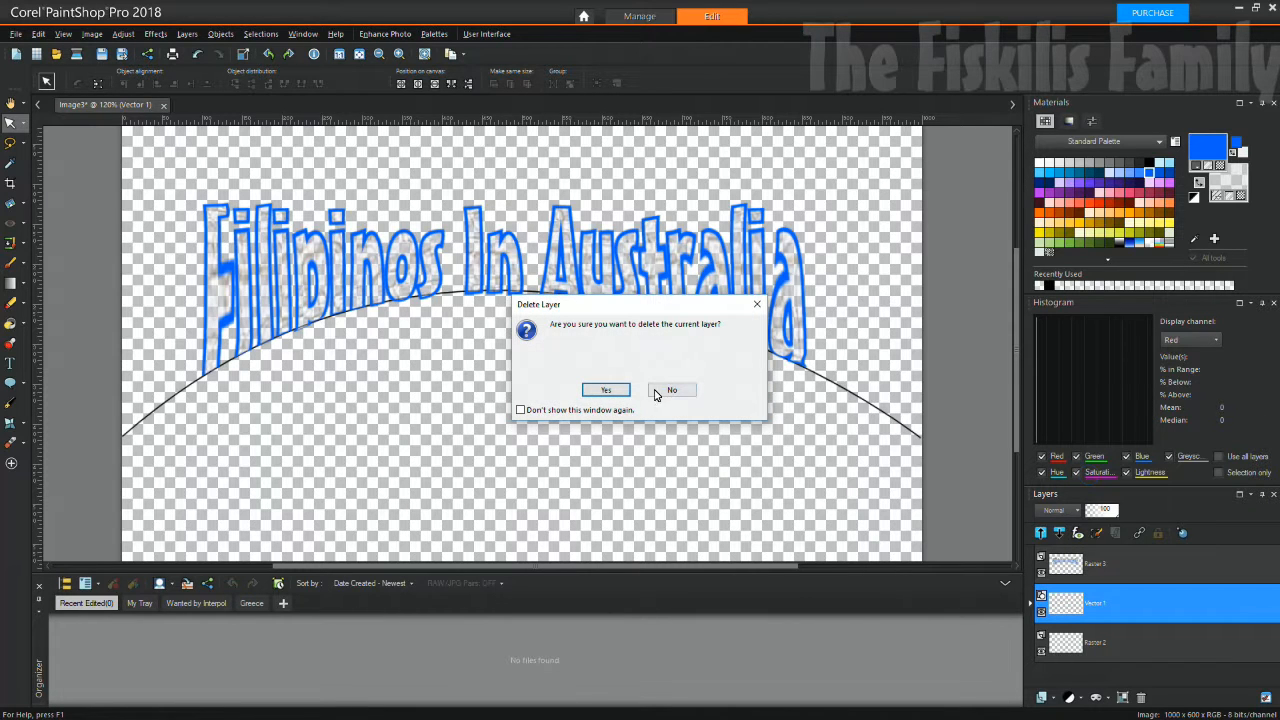
pyautogui.click(614, 391)
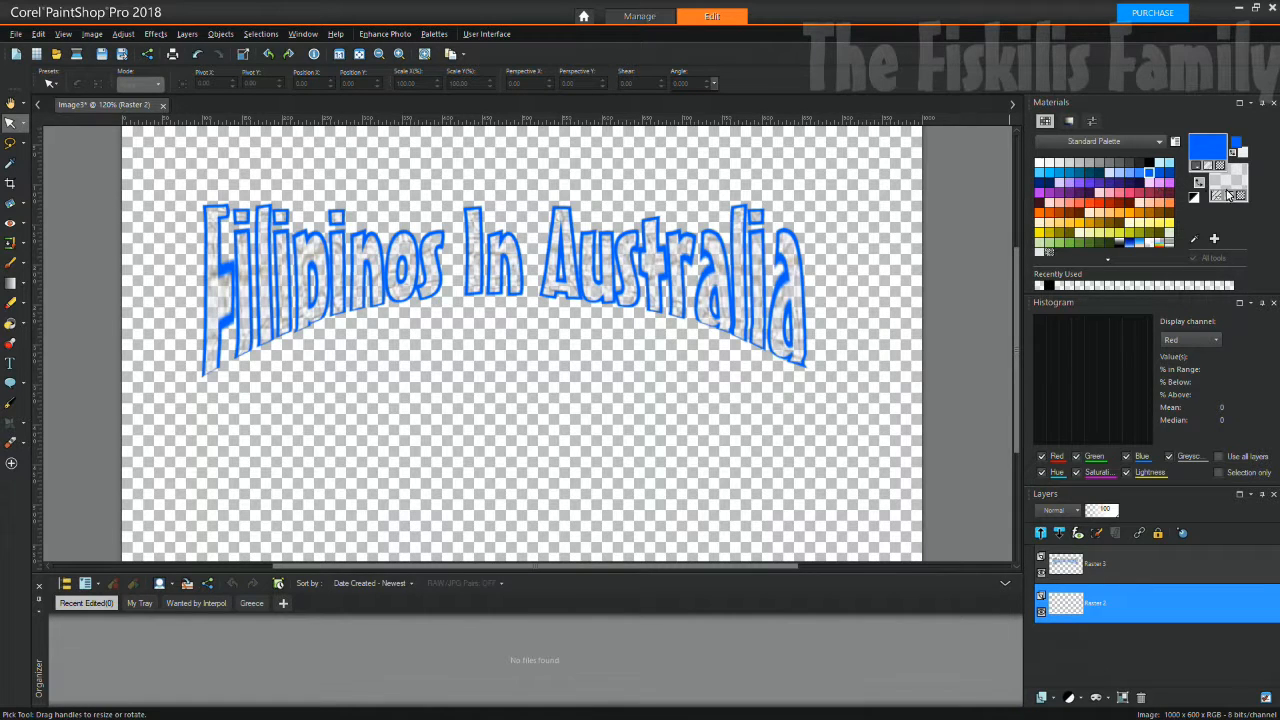
# Add a Bevel layer style with a yellow-green tint to the Raster 3 text layer, keeping size 10 and opacity 50
pyautogui.click(1068, 570)
pyautogui.rightClick(1068, 566)
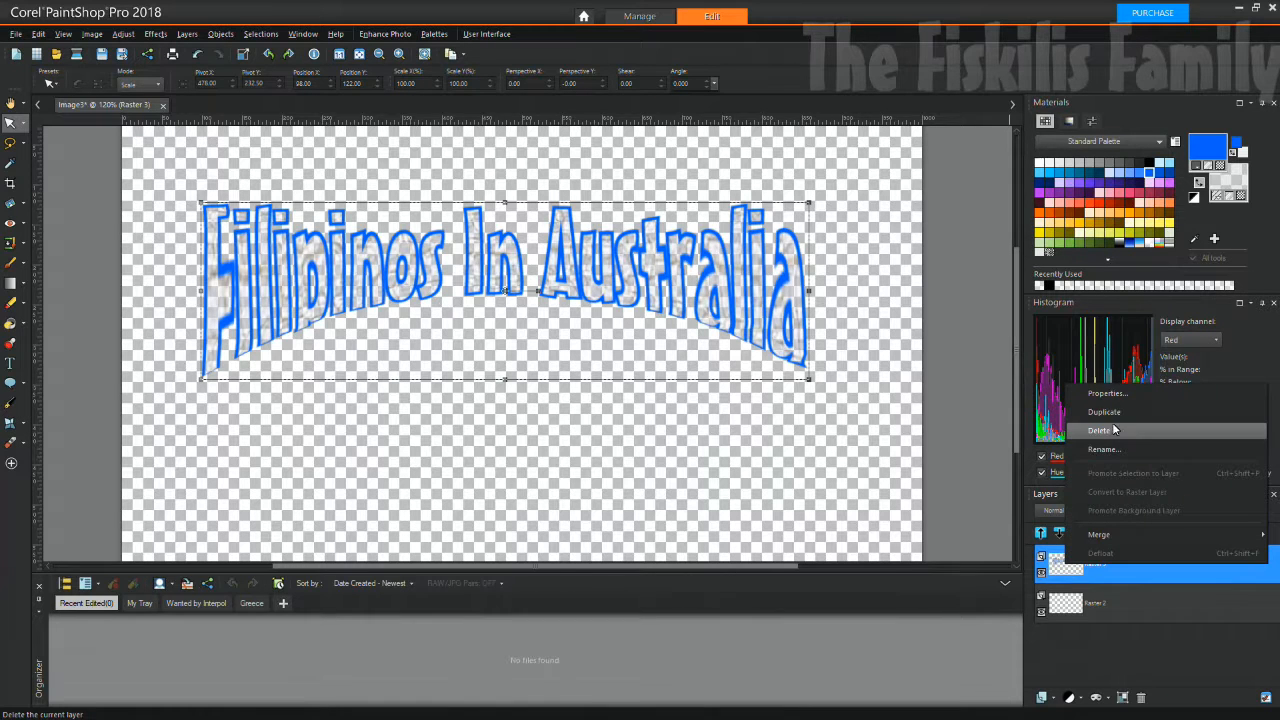
pyautogui.click(1106, 393)
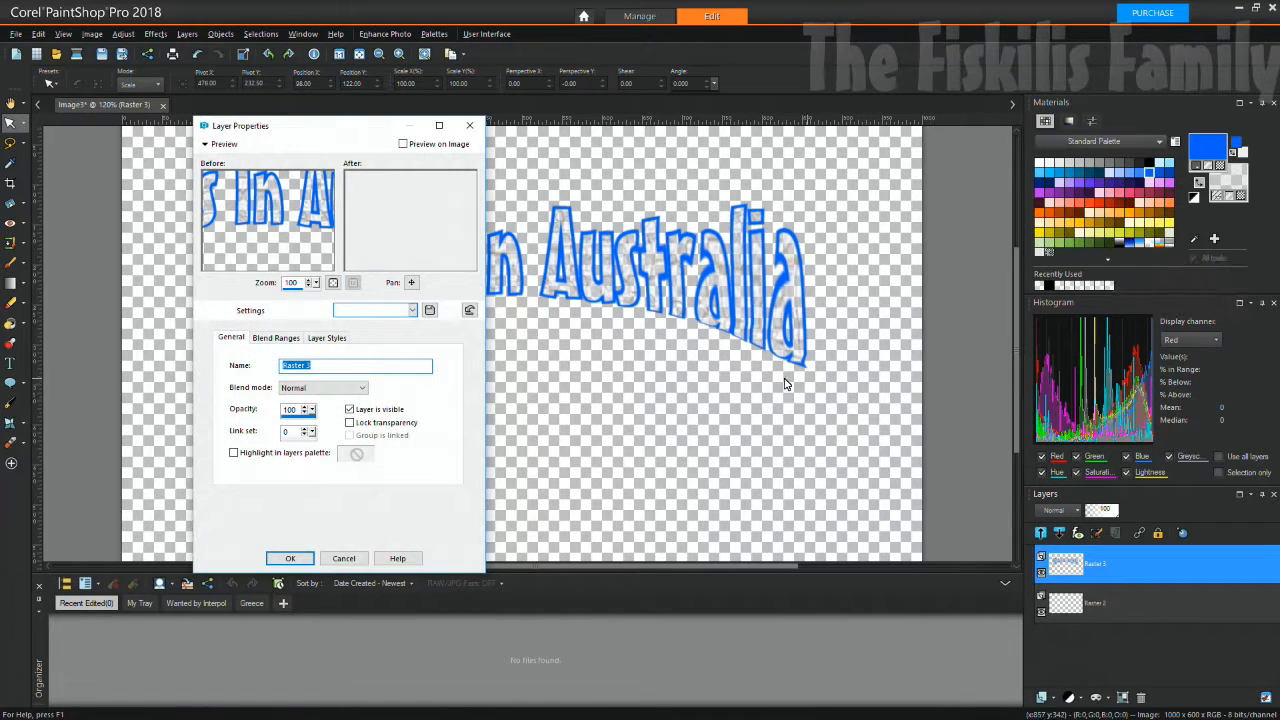
pyautogui.click(276, 338)
pyautogui.click(316, 337)
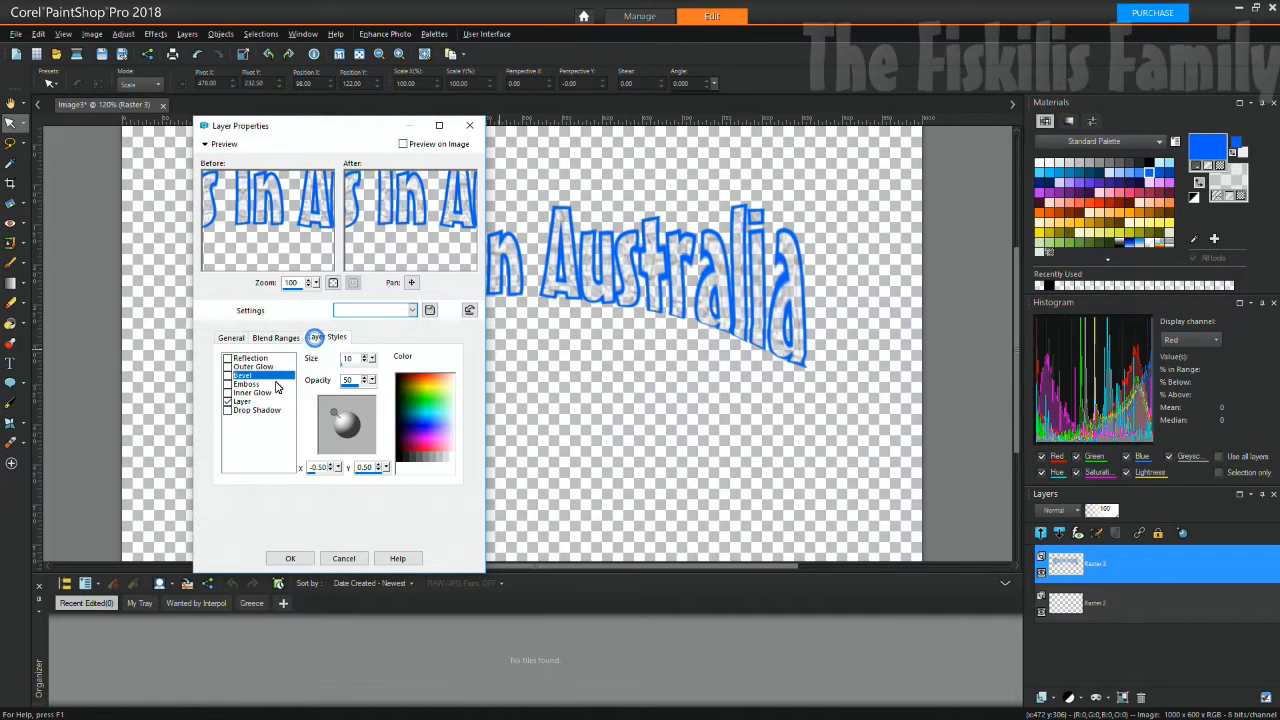
pyautogui.click(227, 376)
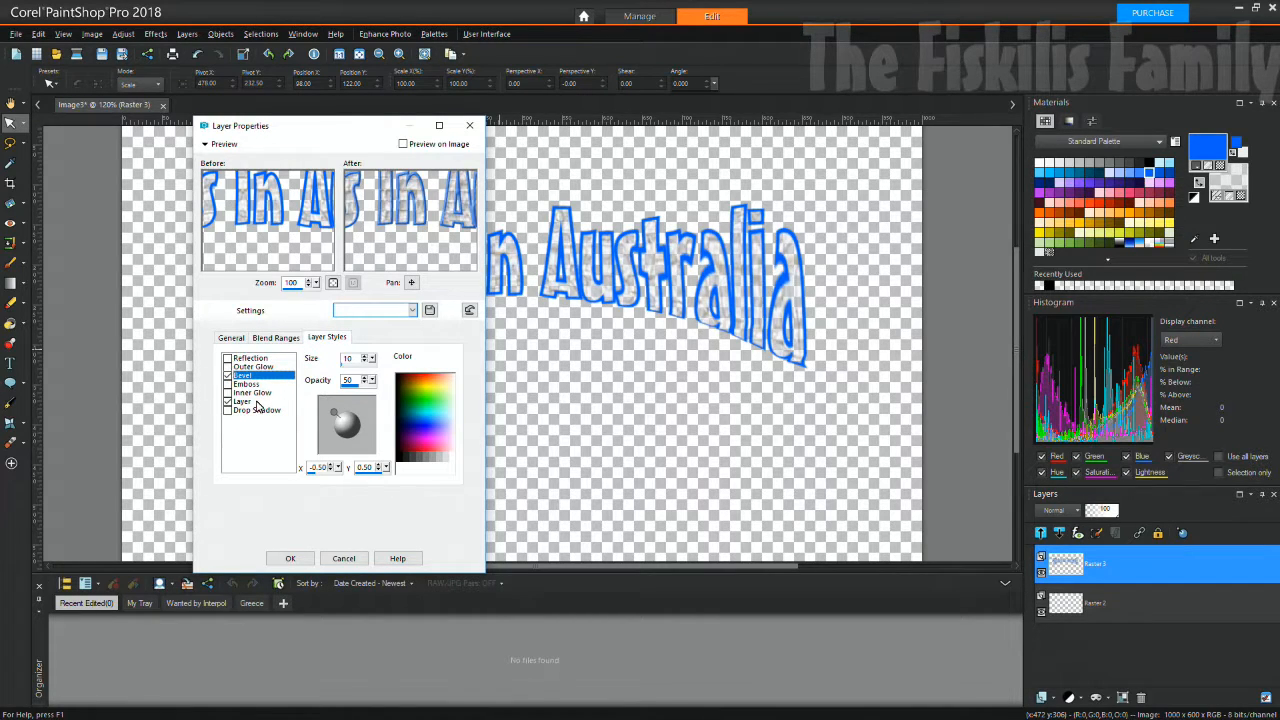
pyautogui.click(404, 427)
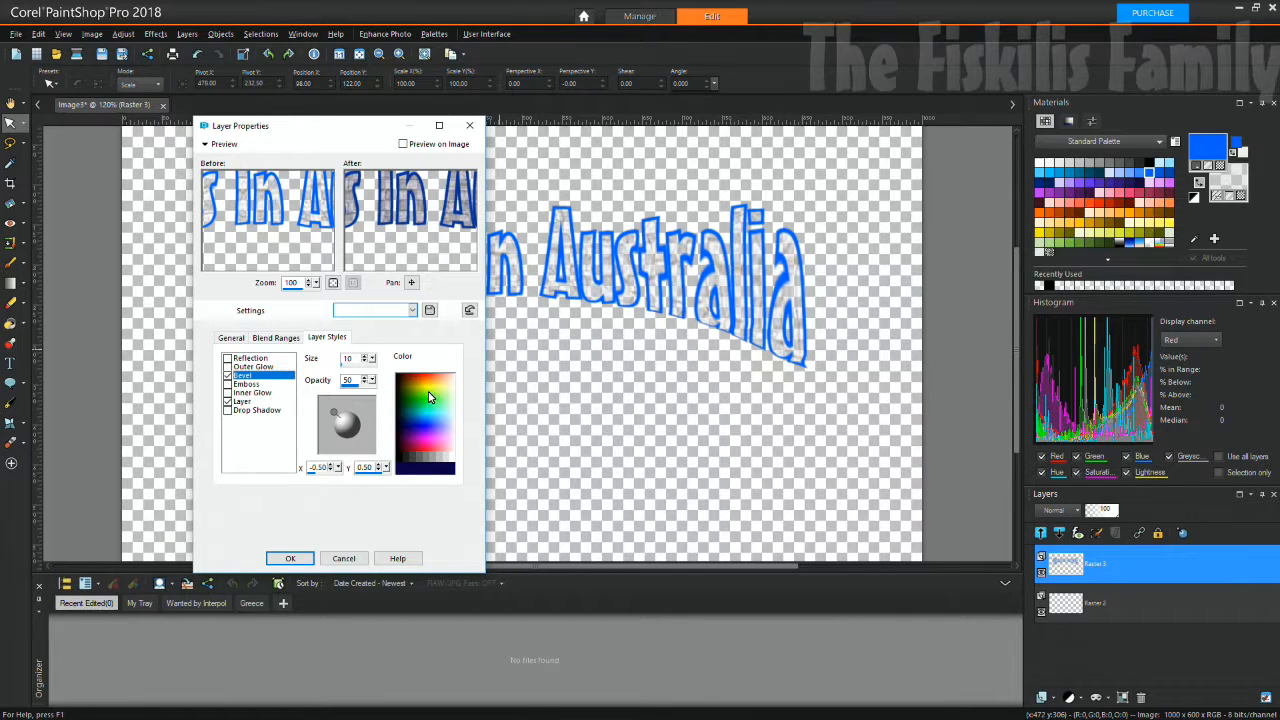
pyautogui.click(290, 558)
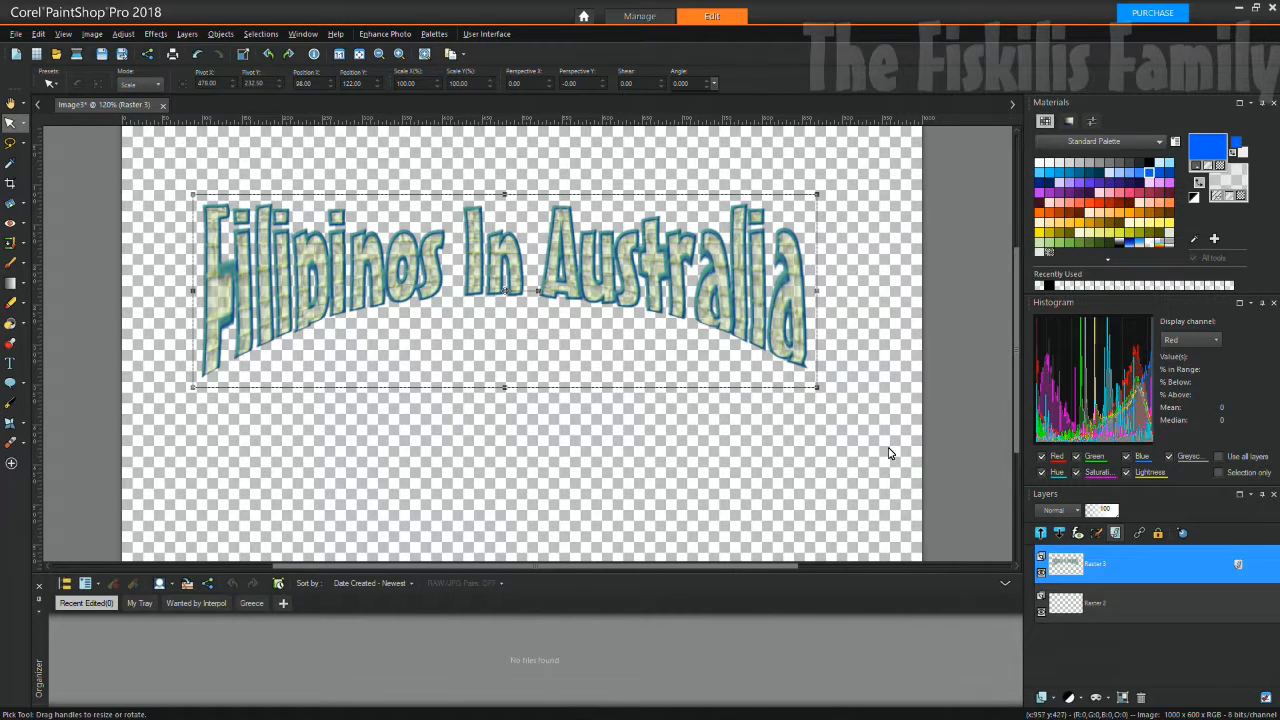
# Set the foreground color to black from the Standard Palette swatches
pyautogui.click(1196, 157)
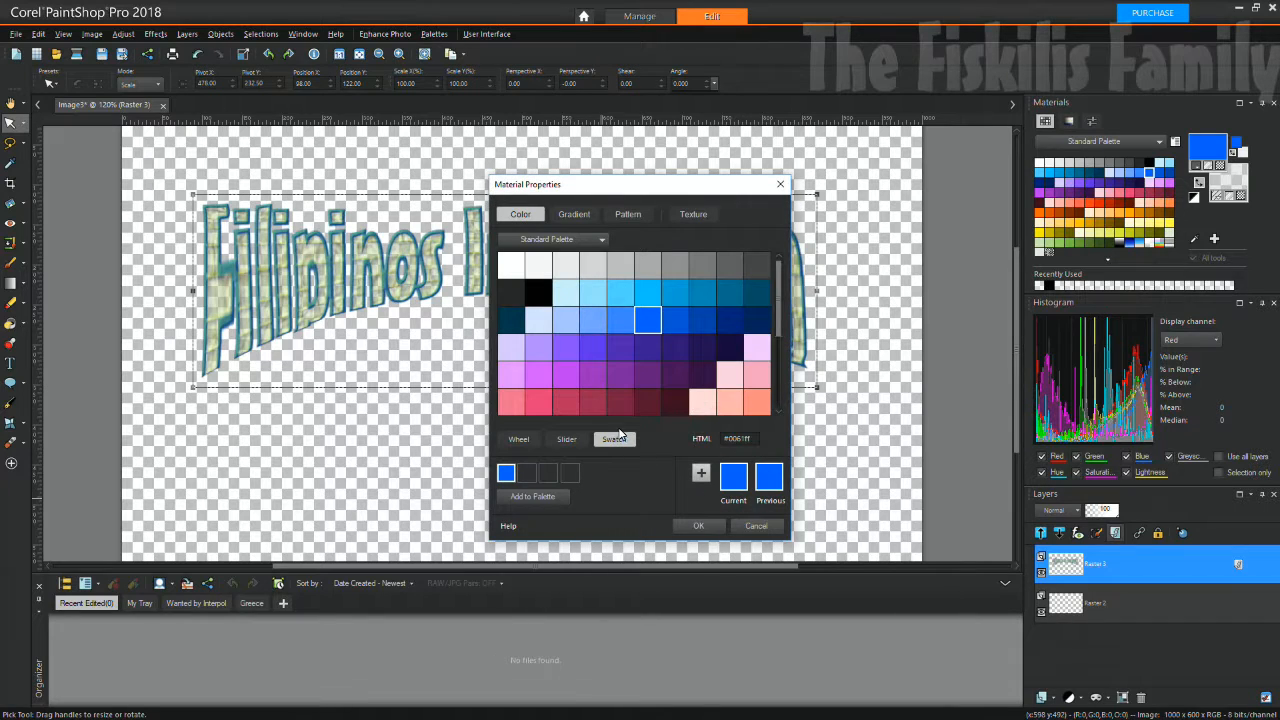
pyautogui.click(540, 299)
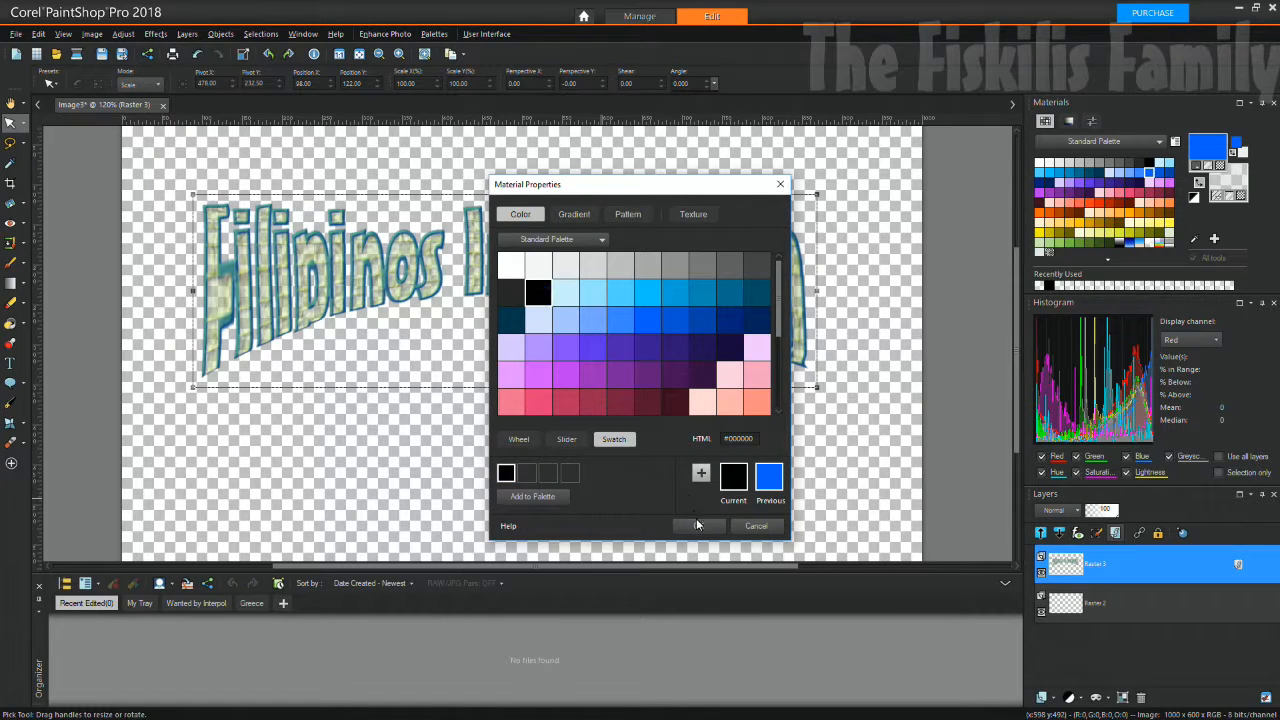
pyautogui.click(697, 521)
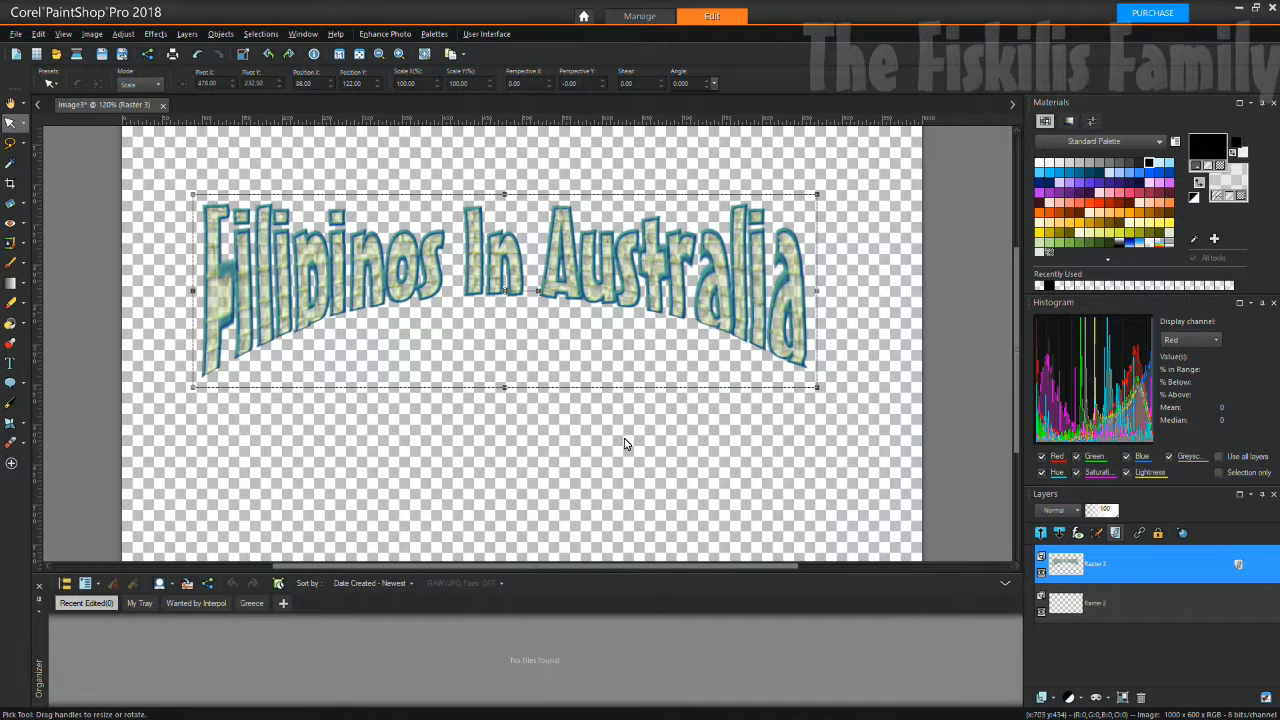
pyautogui.click(159, 264)
pyautogui.click(797, 289)
pyautogui.click(1208, 152)
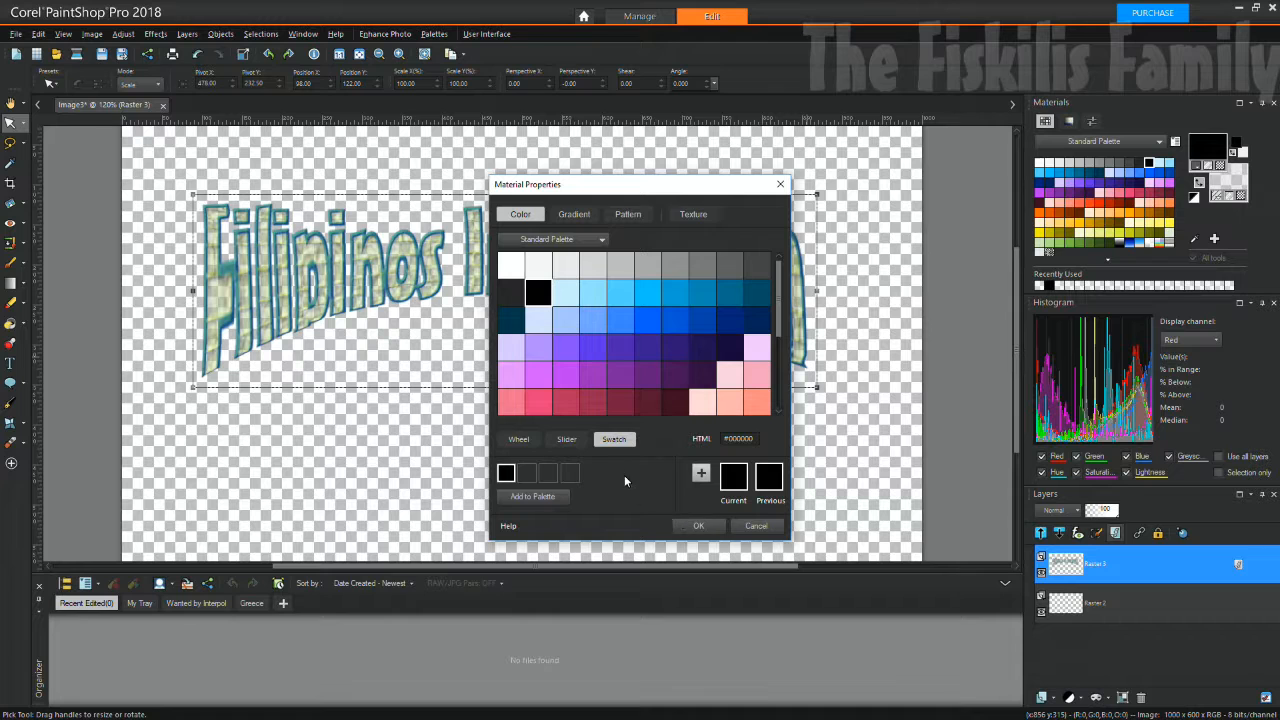
pyautogui.click(532, 440)
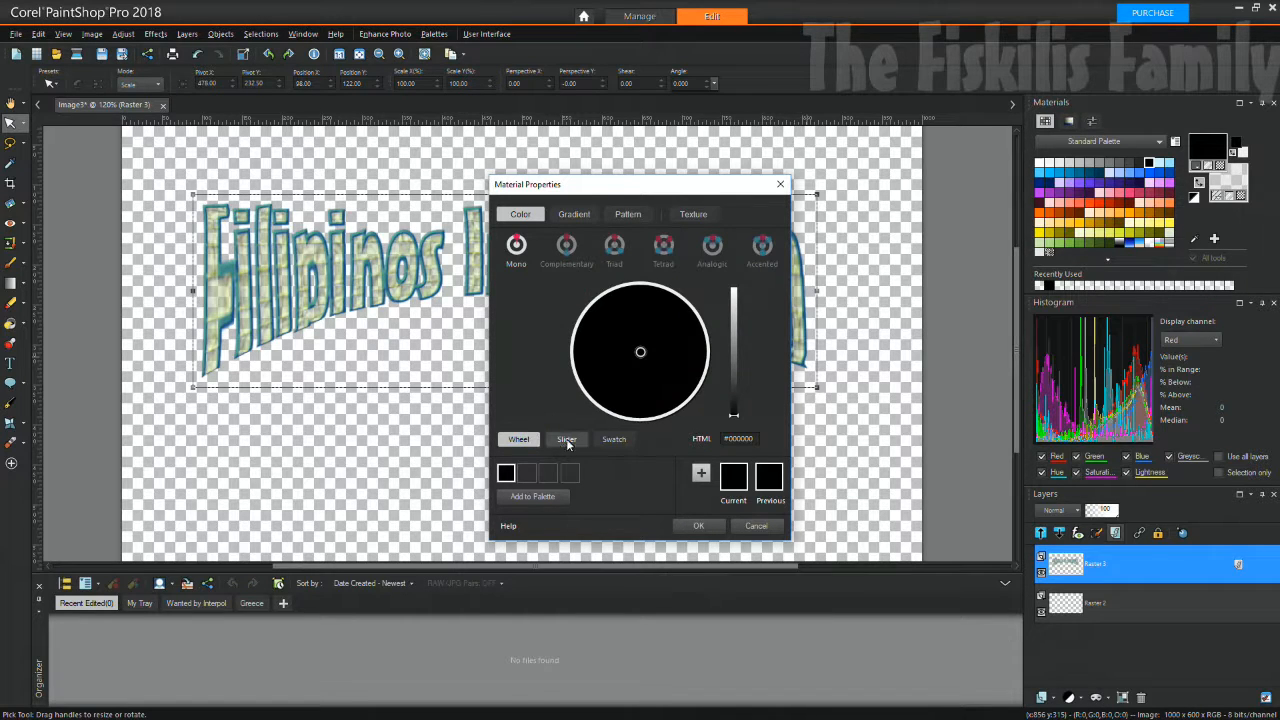
pyautogui.click(579, 438)
pyautogui.click(613, 440)
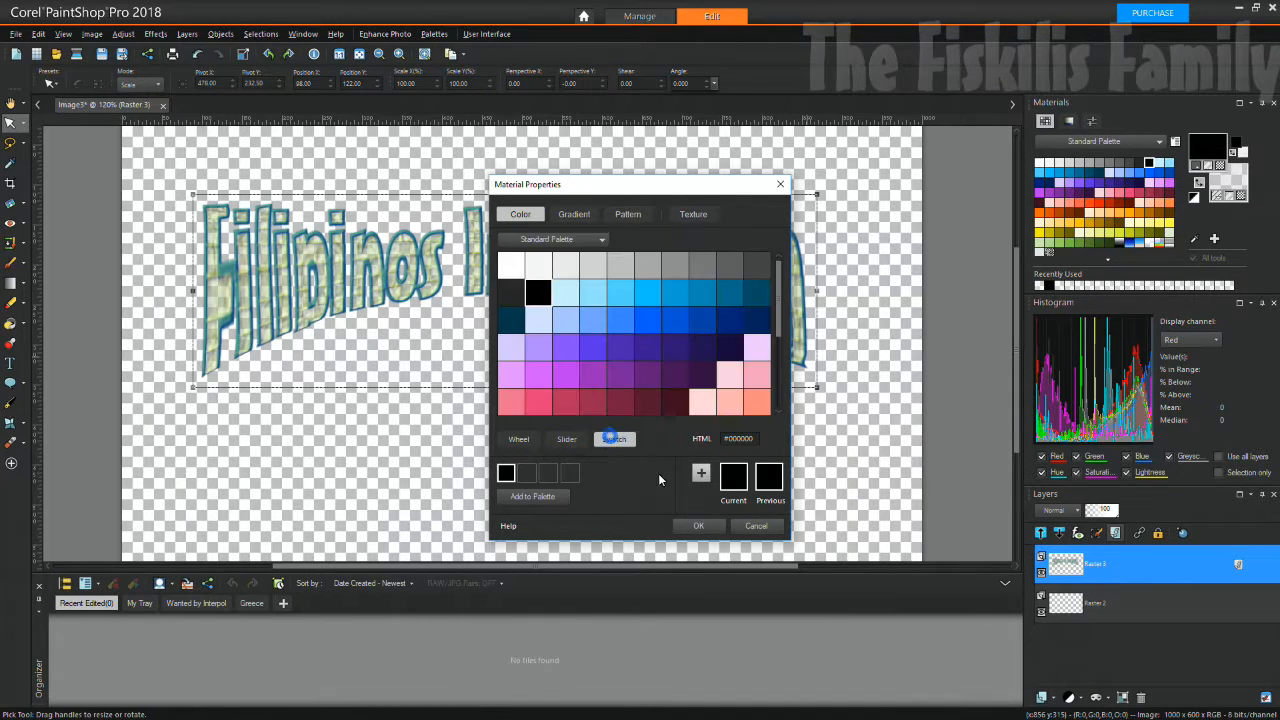
pyautogui.click(698, 525)
pyautogui.scroll(1, 537, 387)
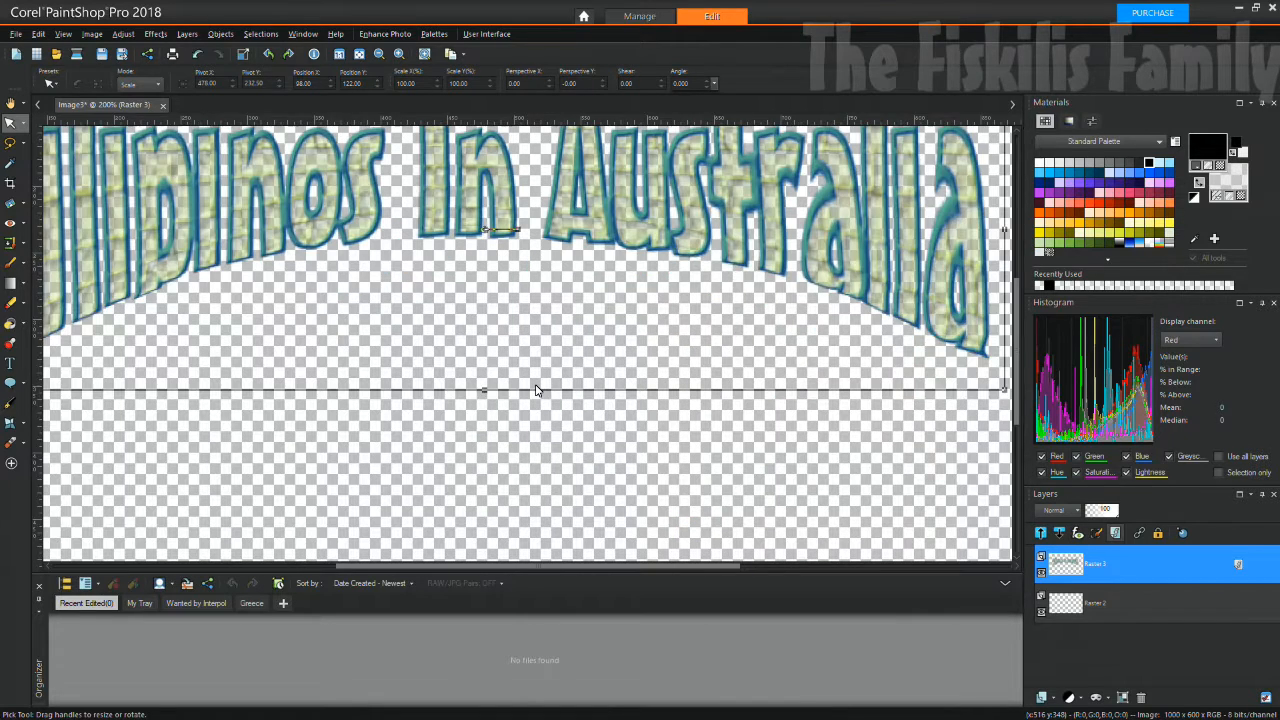
pyautogui.scroll(-1, 540, 390)
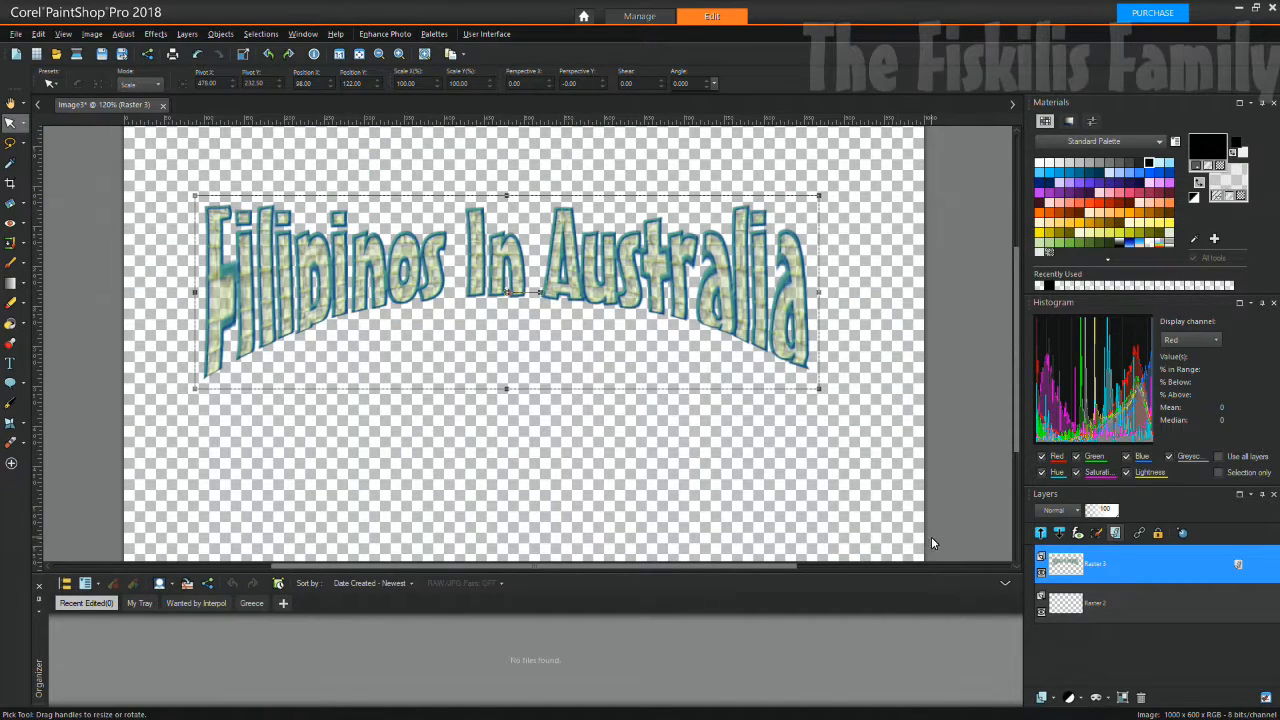
# Flood-fill the empty Raster 2 layer beneath the text with an orange-red foreground color
pyautogui.click(1085, 608)
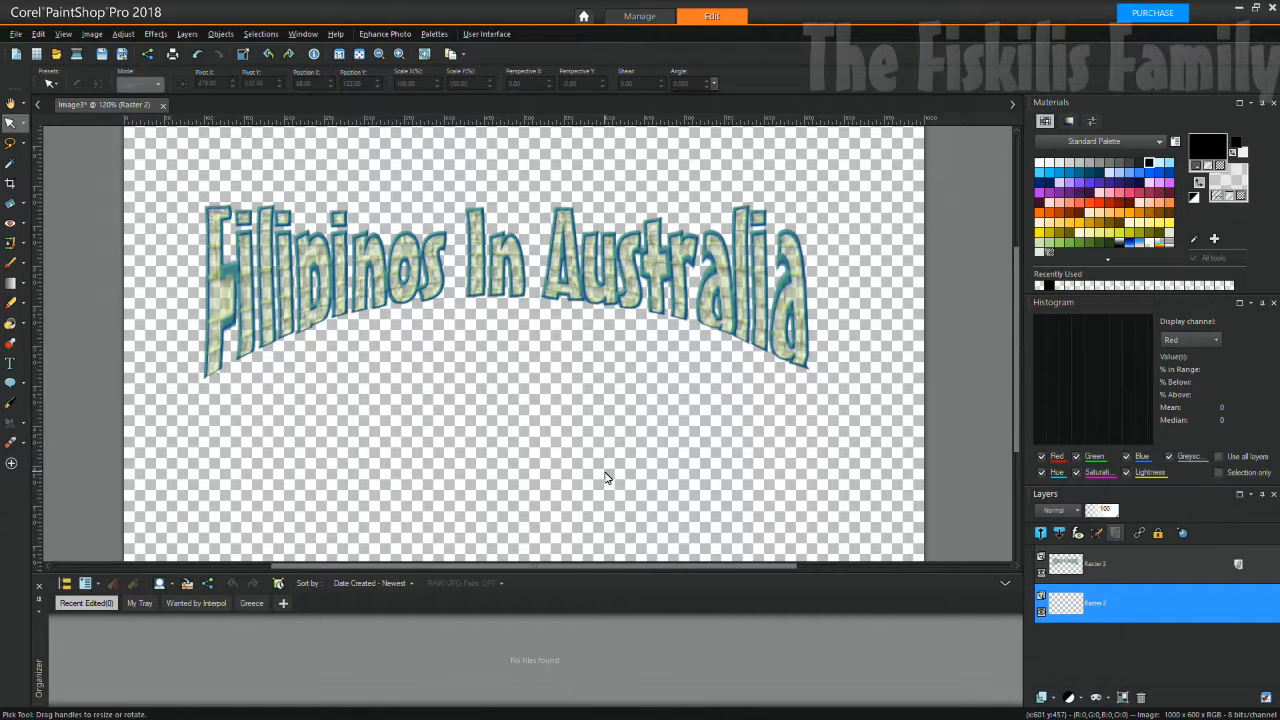
pyautogui.moveTo(1066, 596)
pyautogui.scroll(1, 256, 367)
pyautogui.scroll(-2, 256, 367)
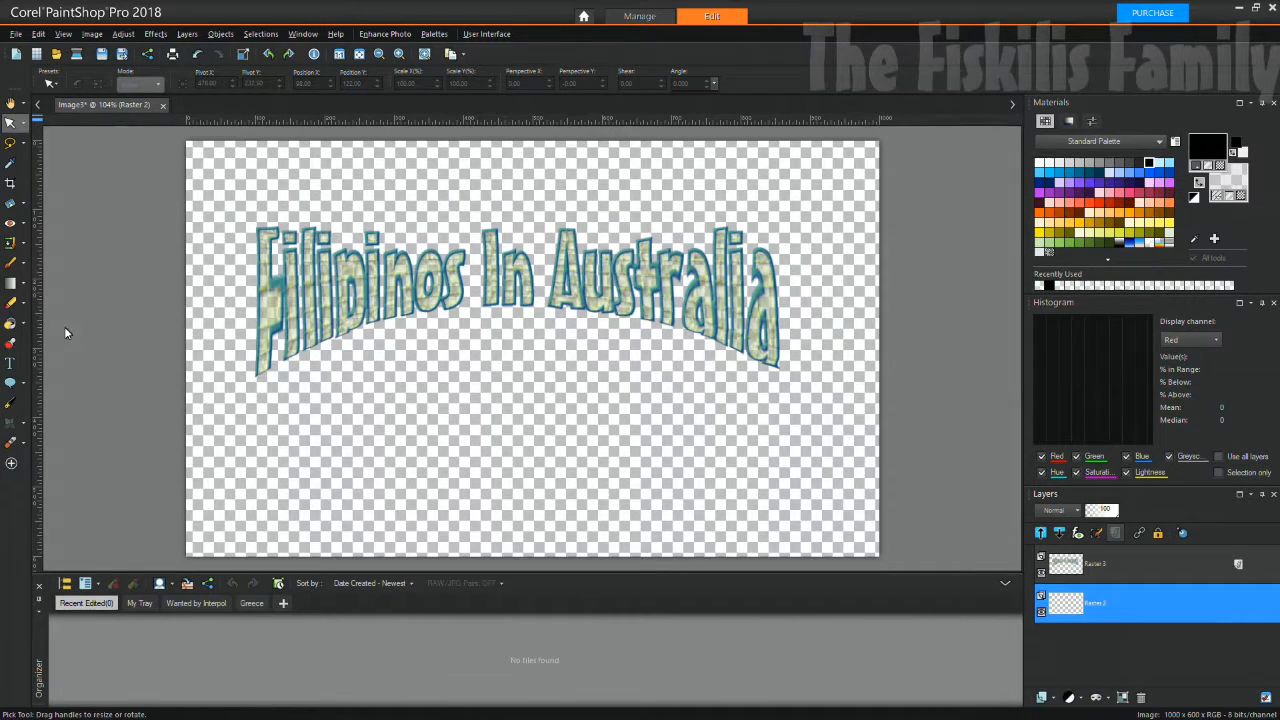
pyautogui.click(11, 325)
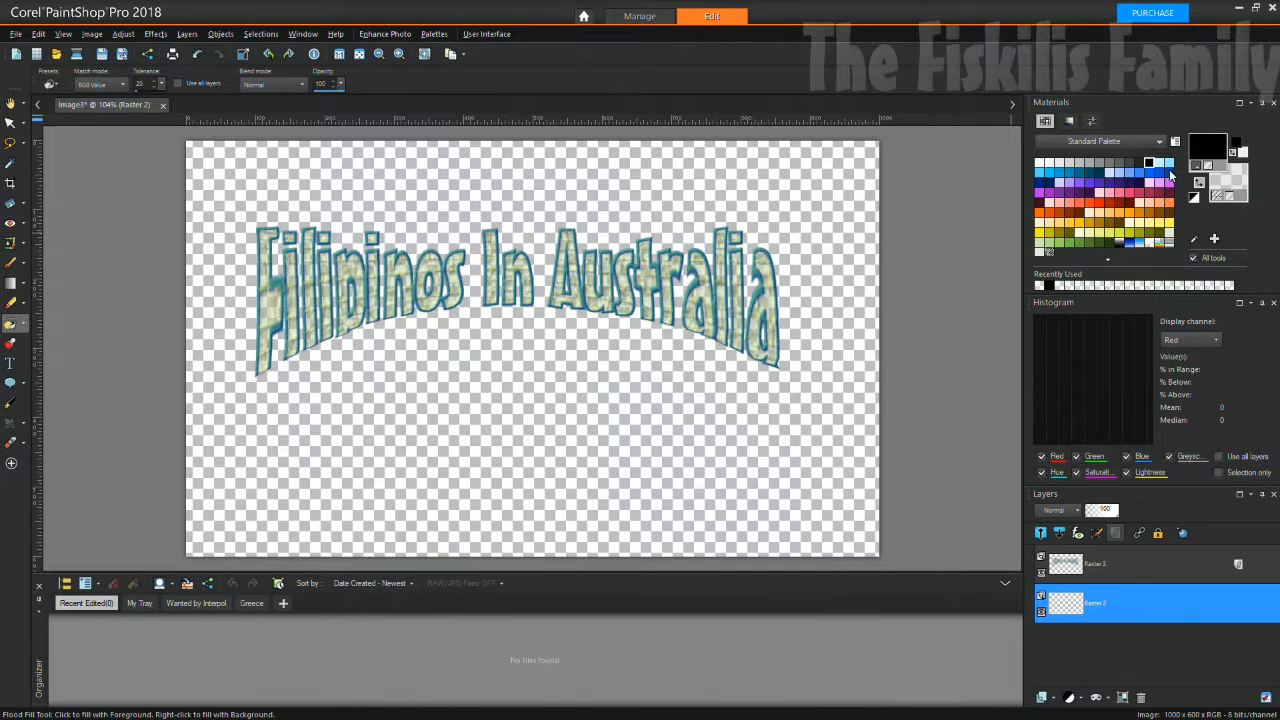
pyautogui.click(1100, 204)
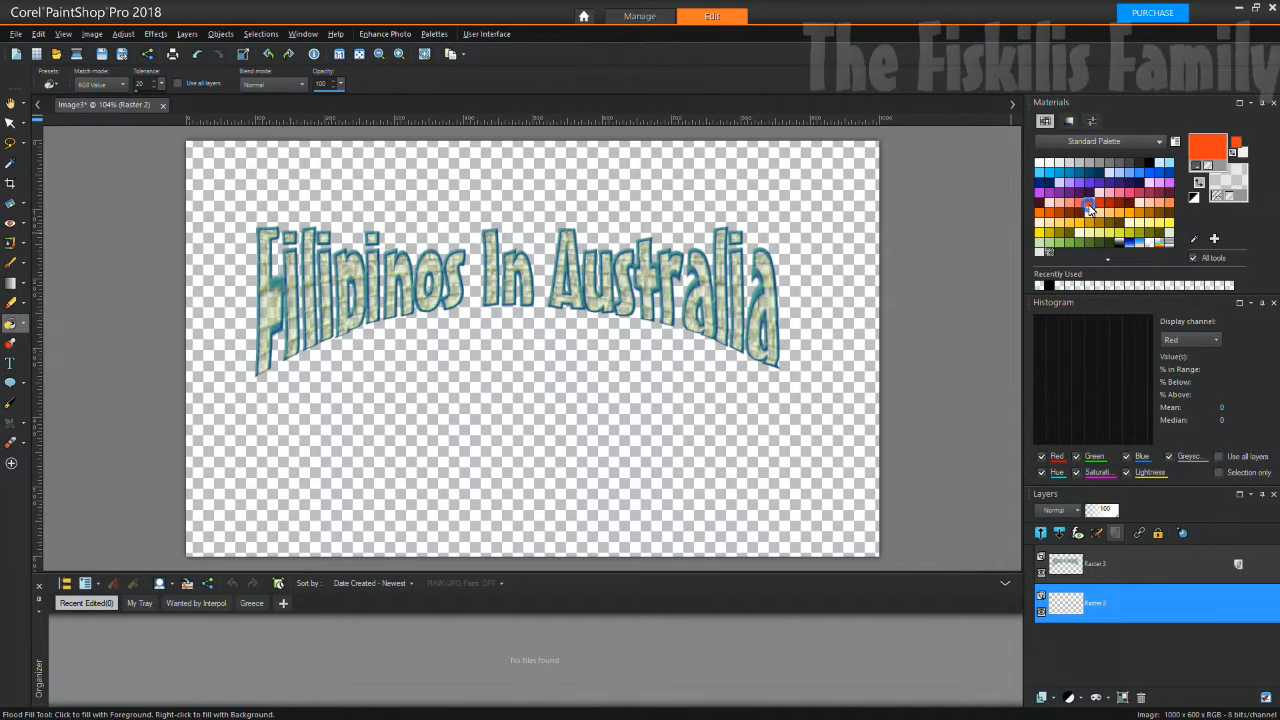
pyautogui.click(781, 197)
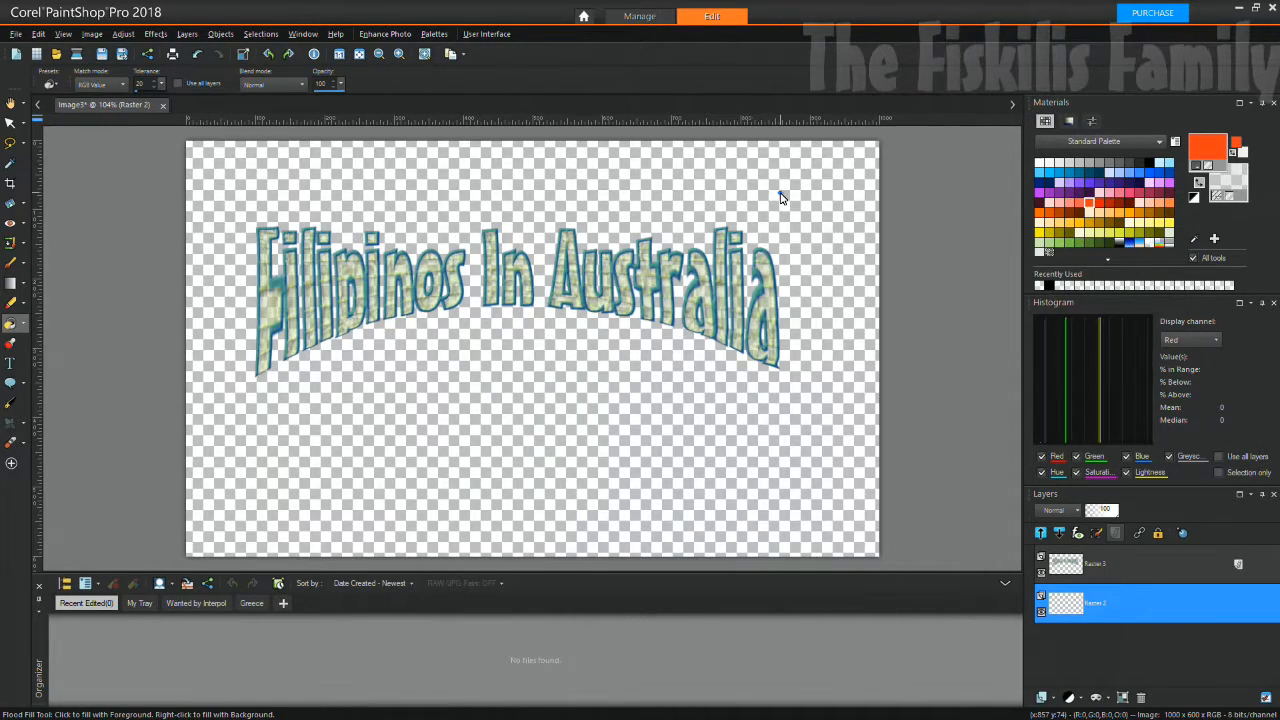